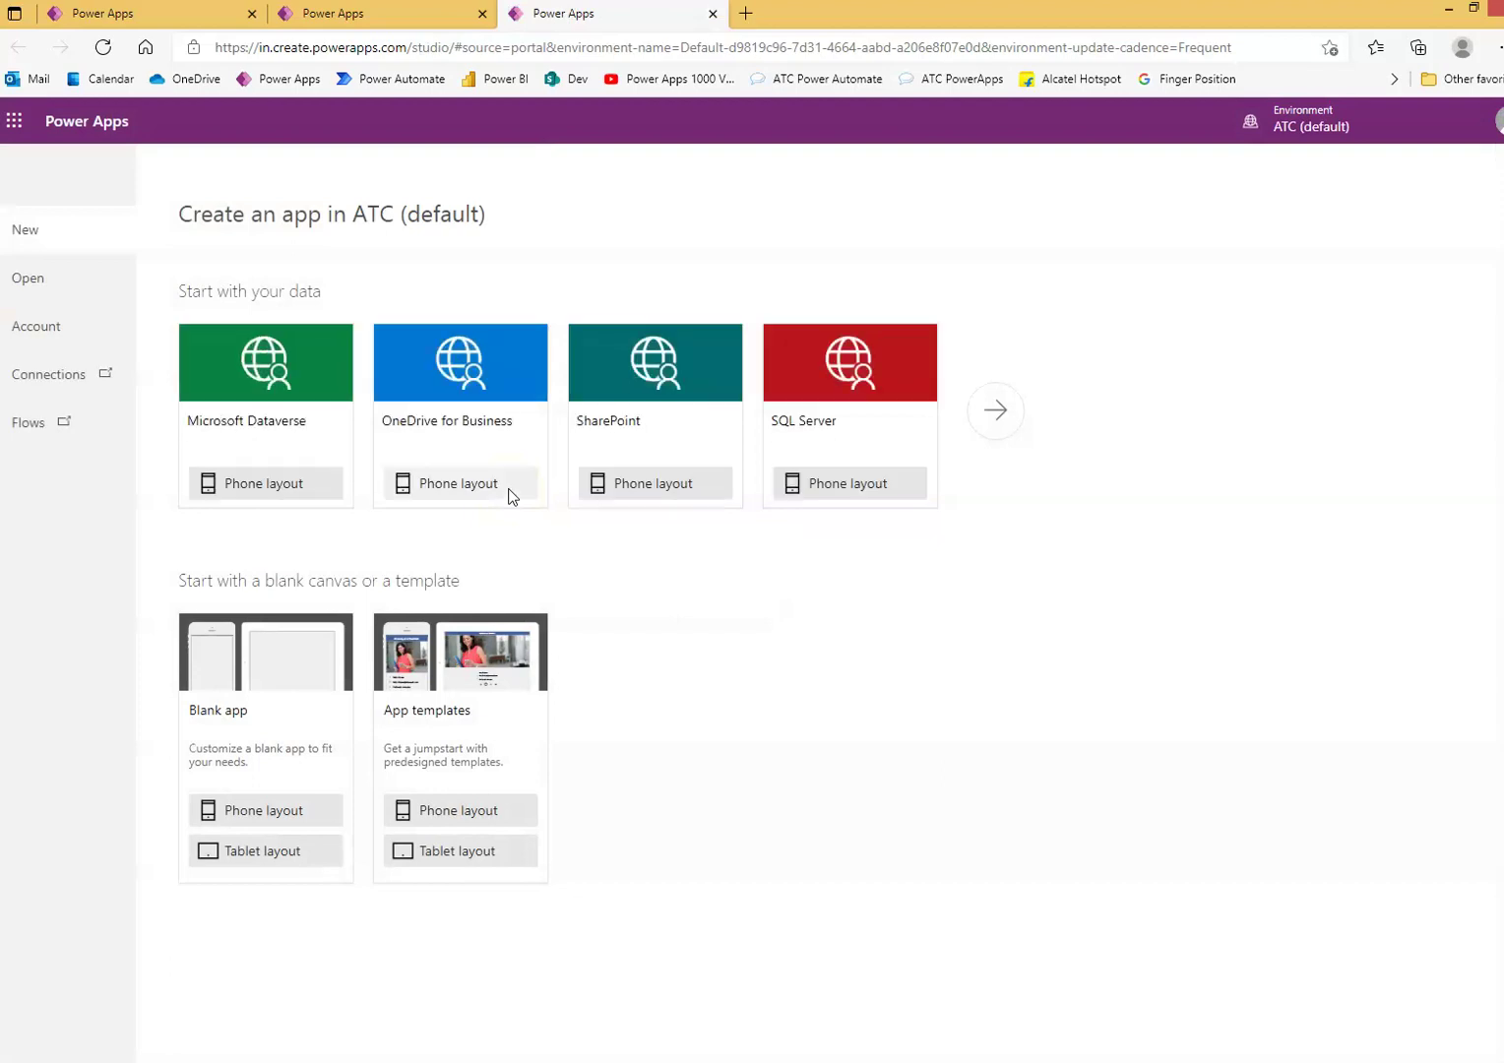
- Create a blank tablet-layout canvas app and skip the Studio welcome dialog
{"action": "left_click", "coordinate": [256, 868]}
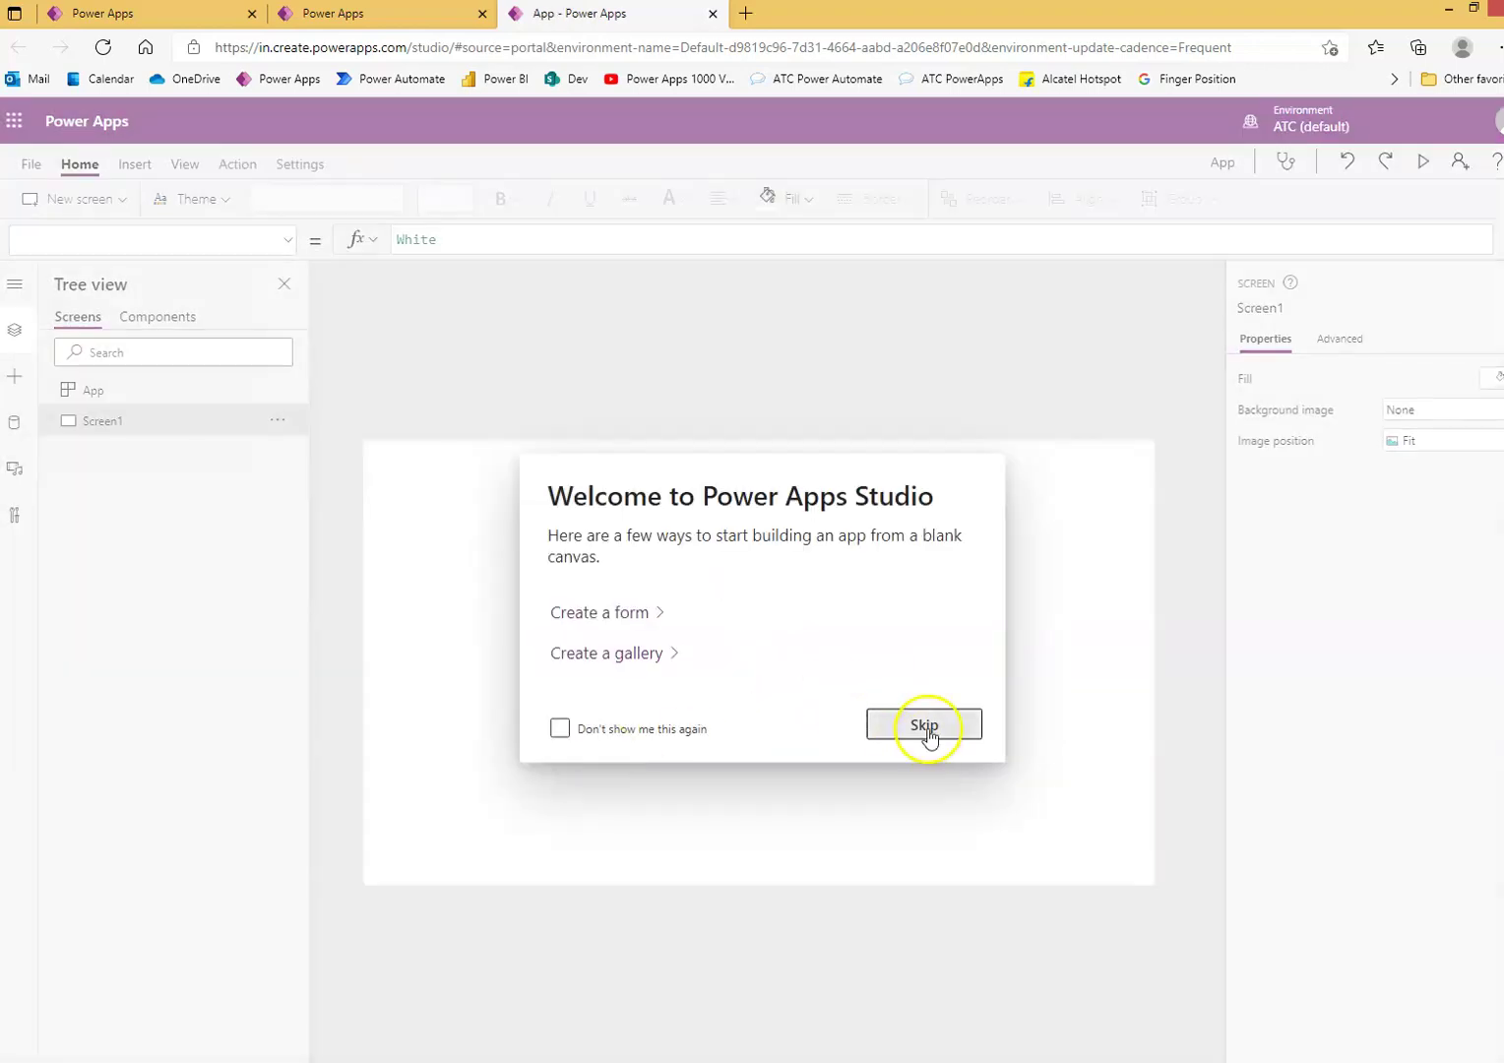
{"action": "left_click", "coordinate": [928, 729]}
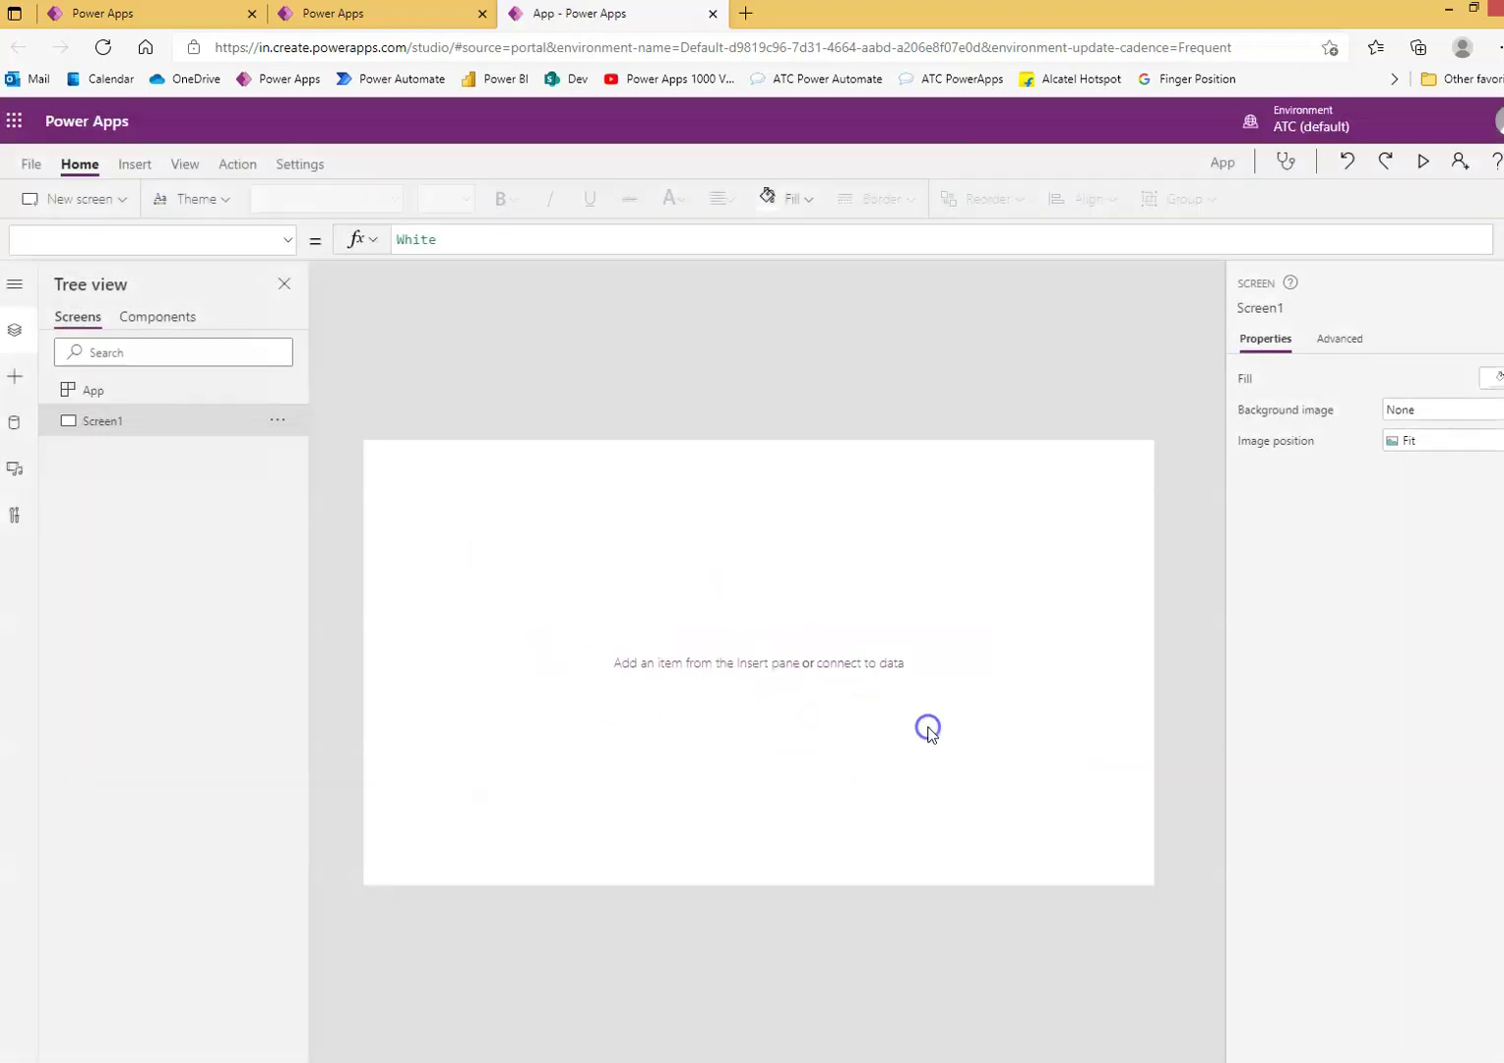
- Insert a Microsoft Stream control on Screen1 and enlarge it to about 1290 by 705
{"action": "left_click", "coordinate": [125, 170]}
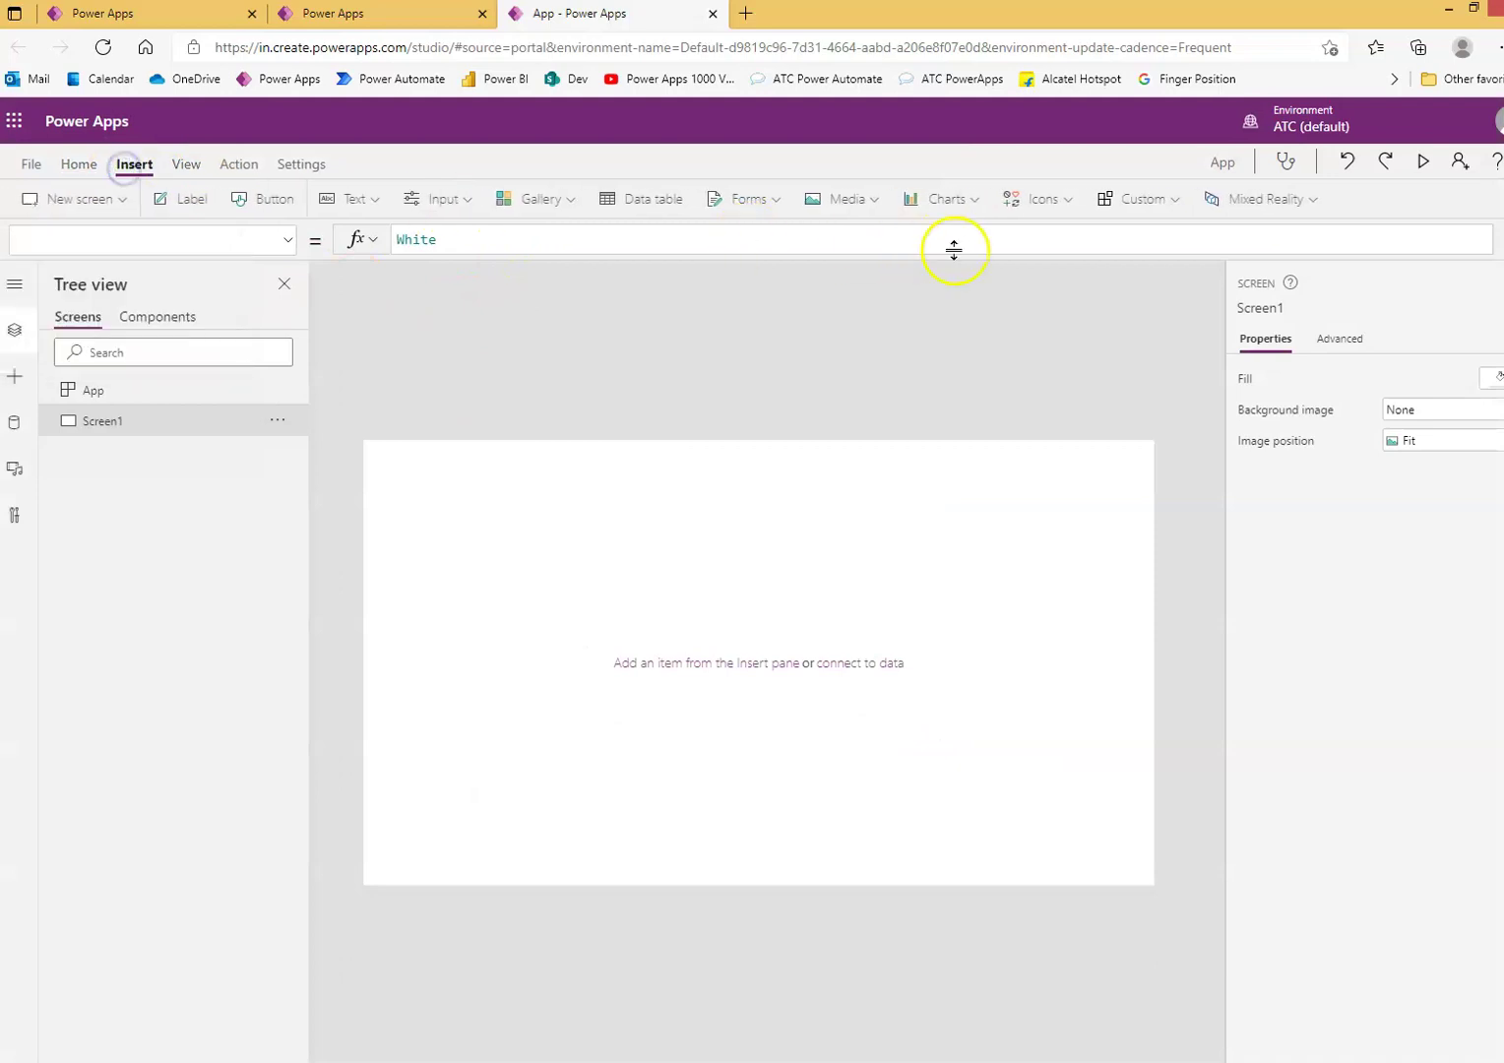
{"action": "left_click", "coordinate": [870, 200]}
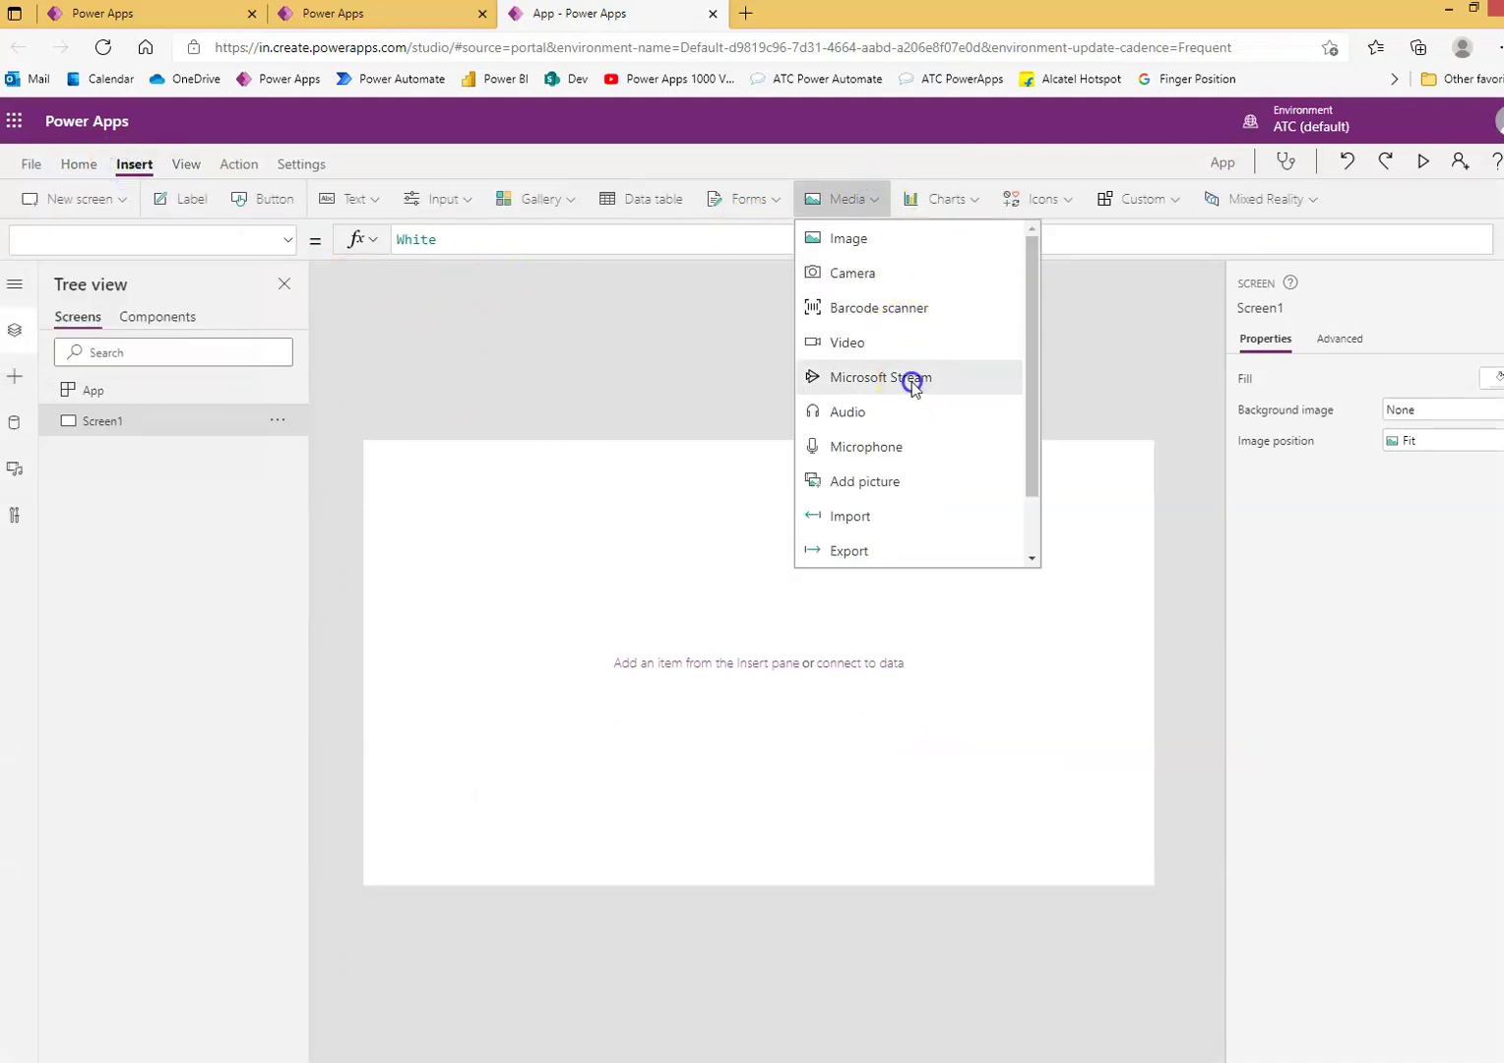
{"action": "left_click", "coordinate": [913, 384]}
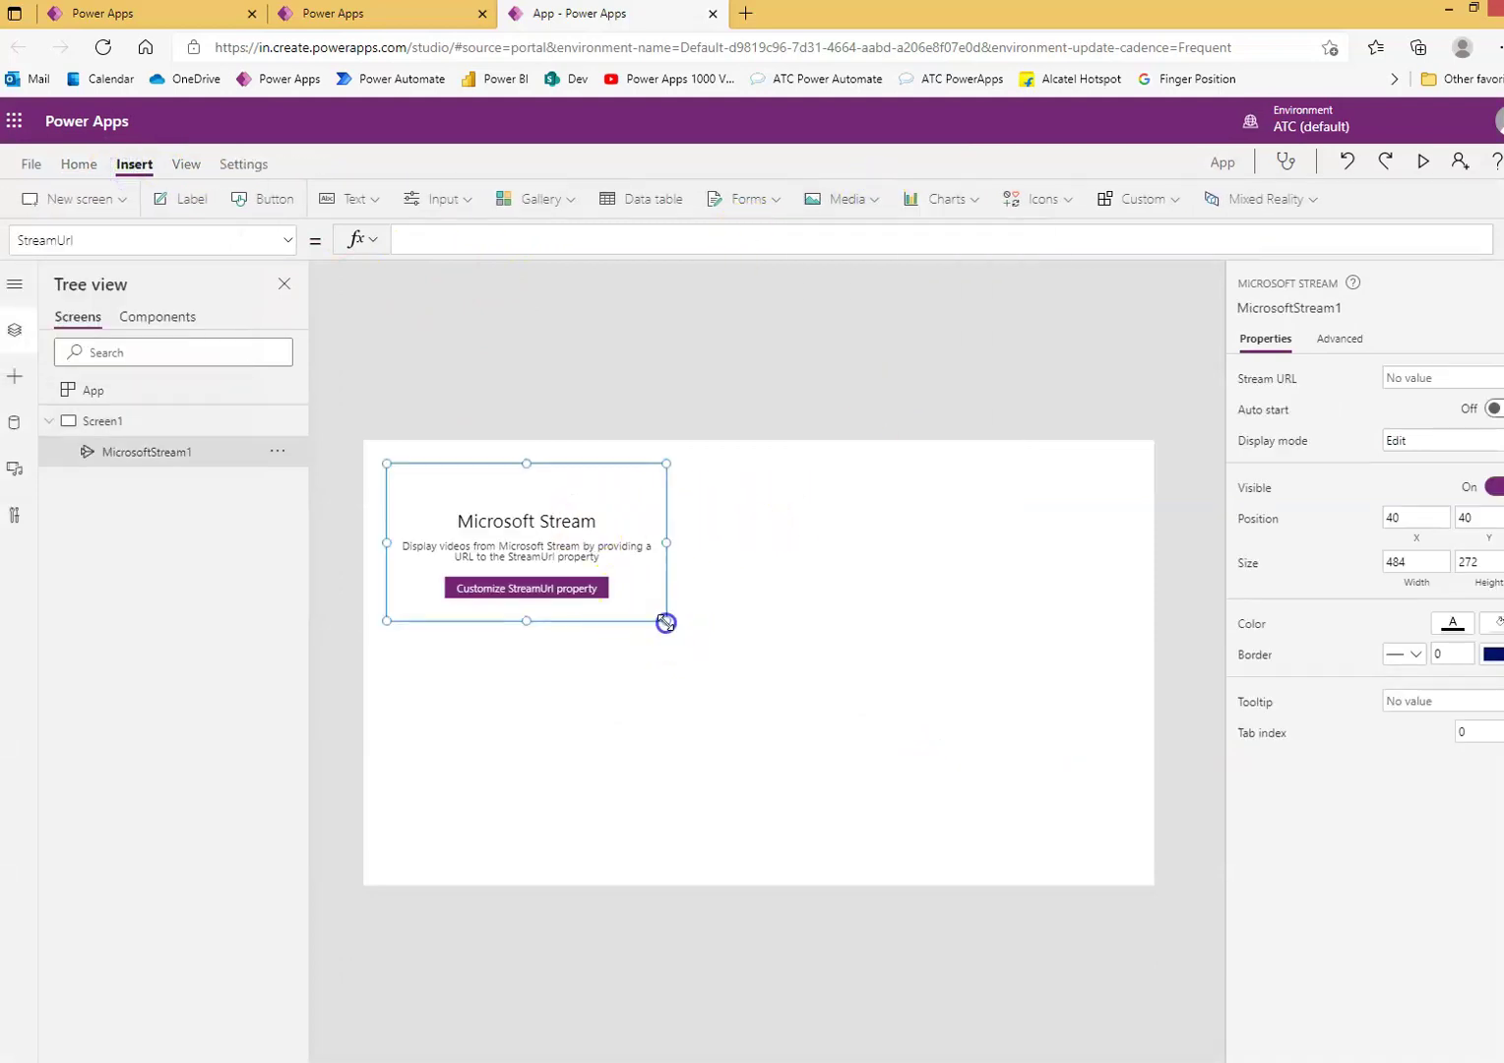
{"action": "left_click_drag", "start_coordinate": [665, 621], "coordinate": [1131, 872]}
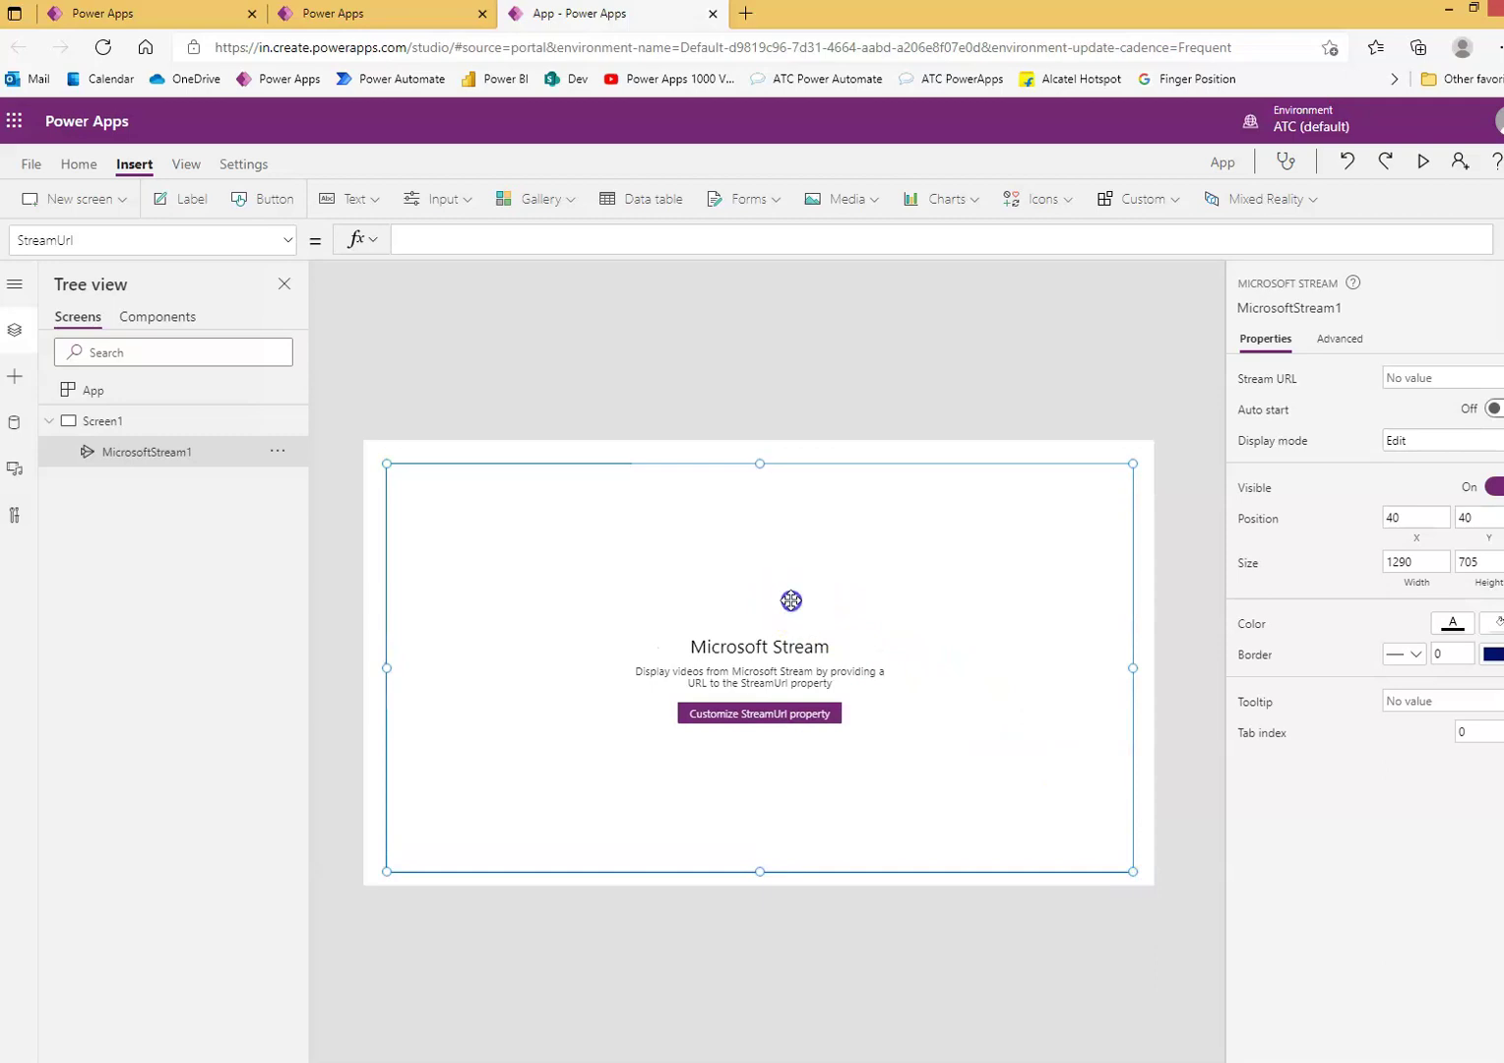
- Set MicrosoftStream1's AutoStart property to true in the formula bar
{"action": "left_click", "coordinate": [287, 244]}
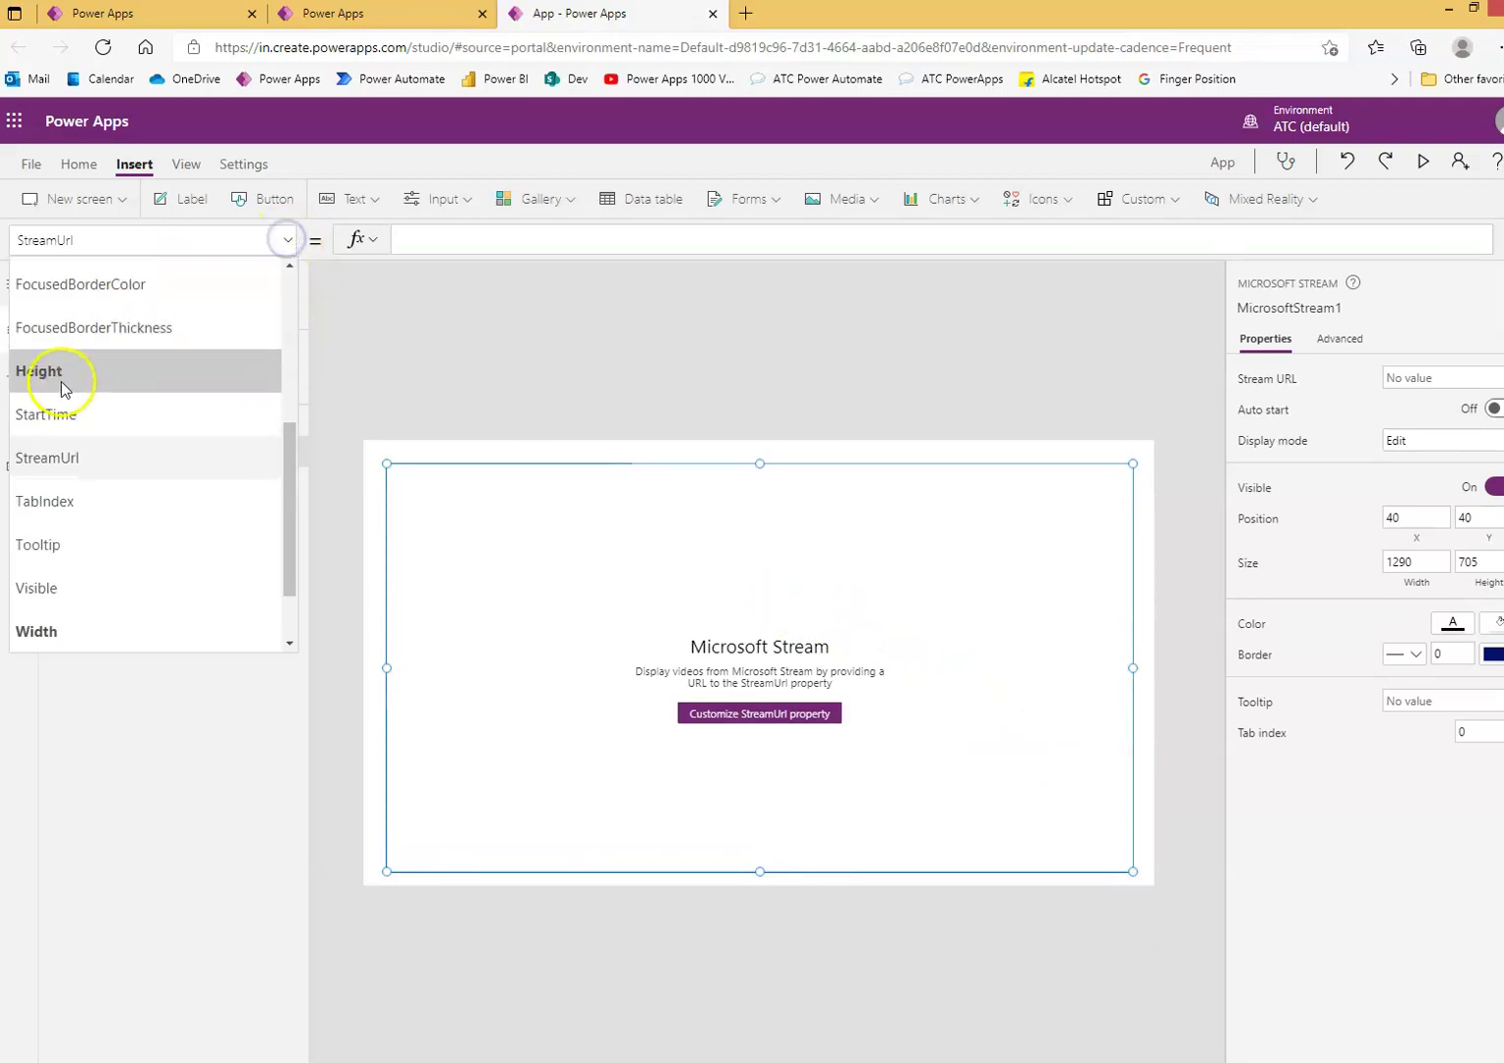
{"action": "scroll", "coordinate": [83, 340], "scroll_direction": "up", "scroll_amount": 5}
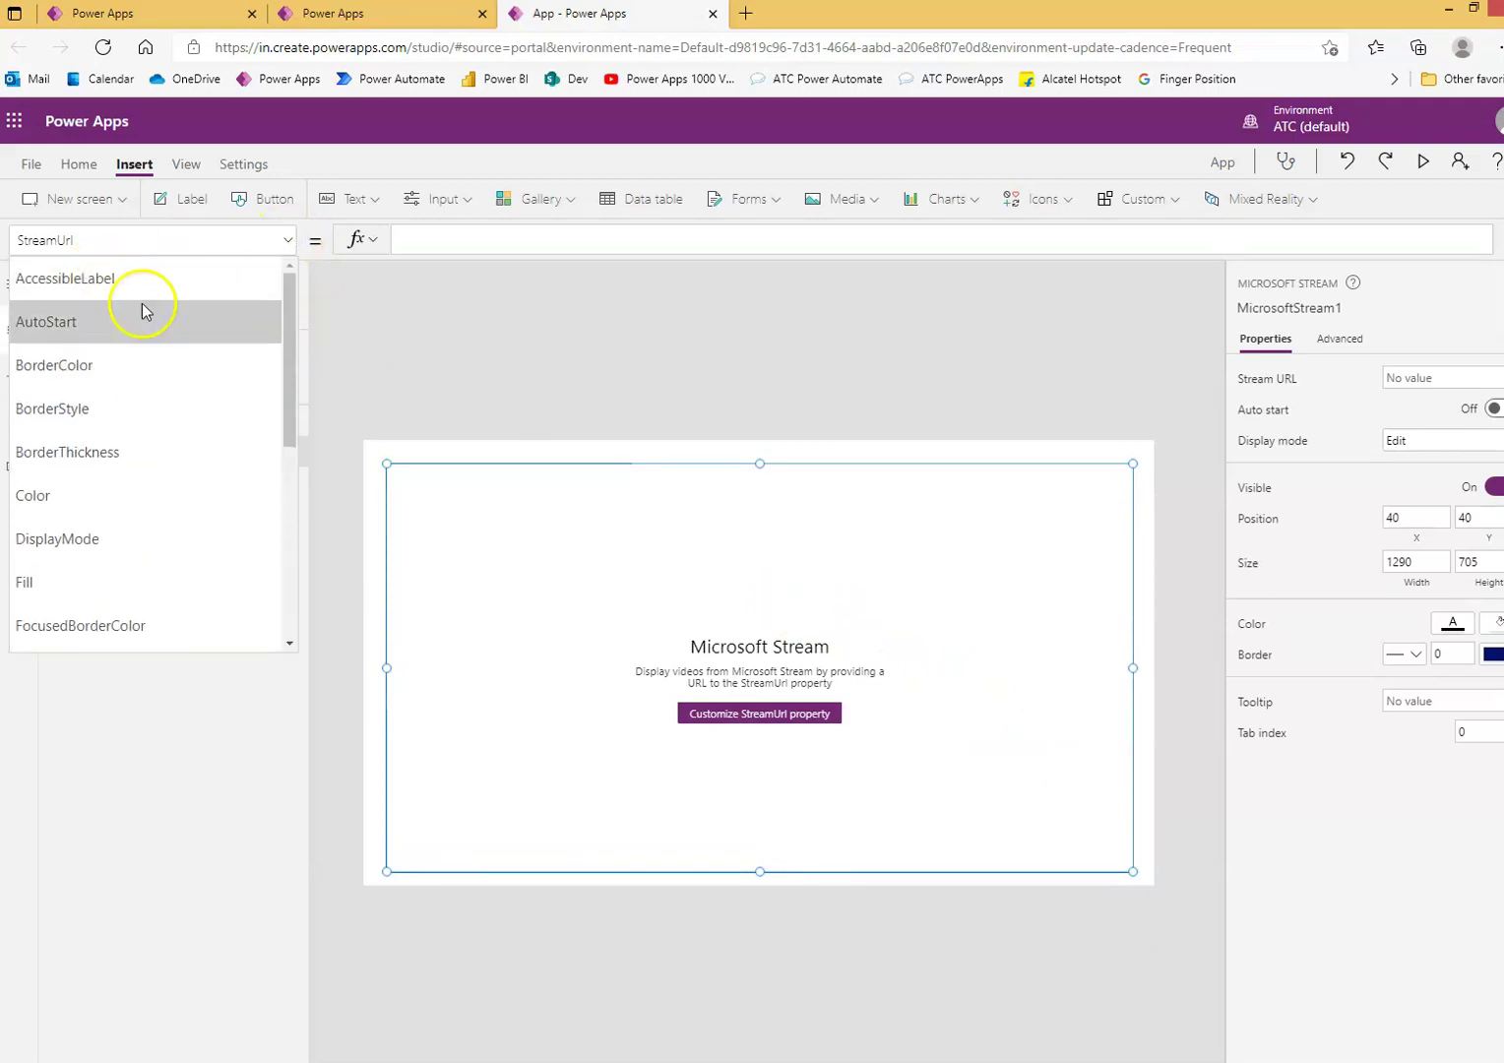
{"action": "left_click", "coordinate": [558, 729]}
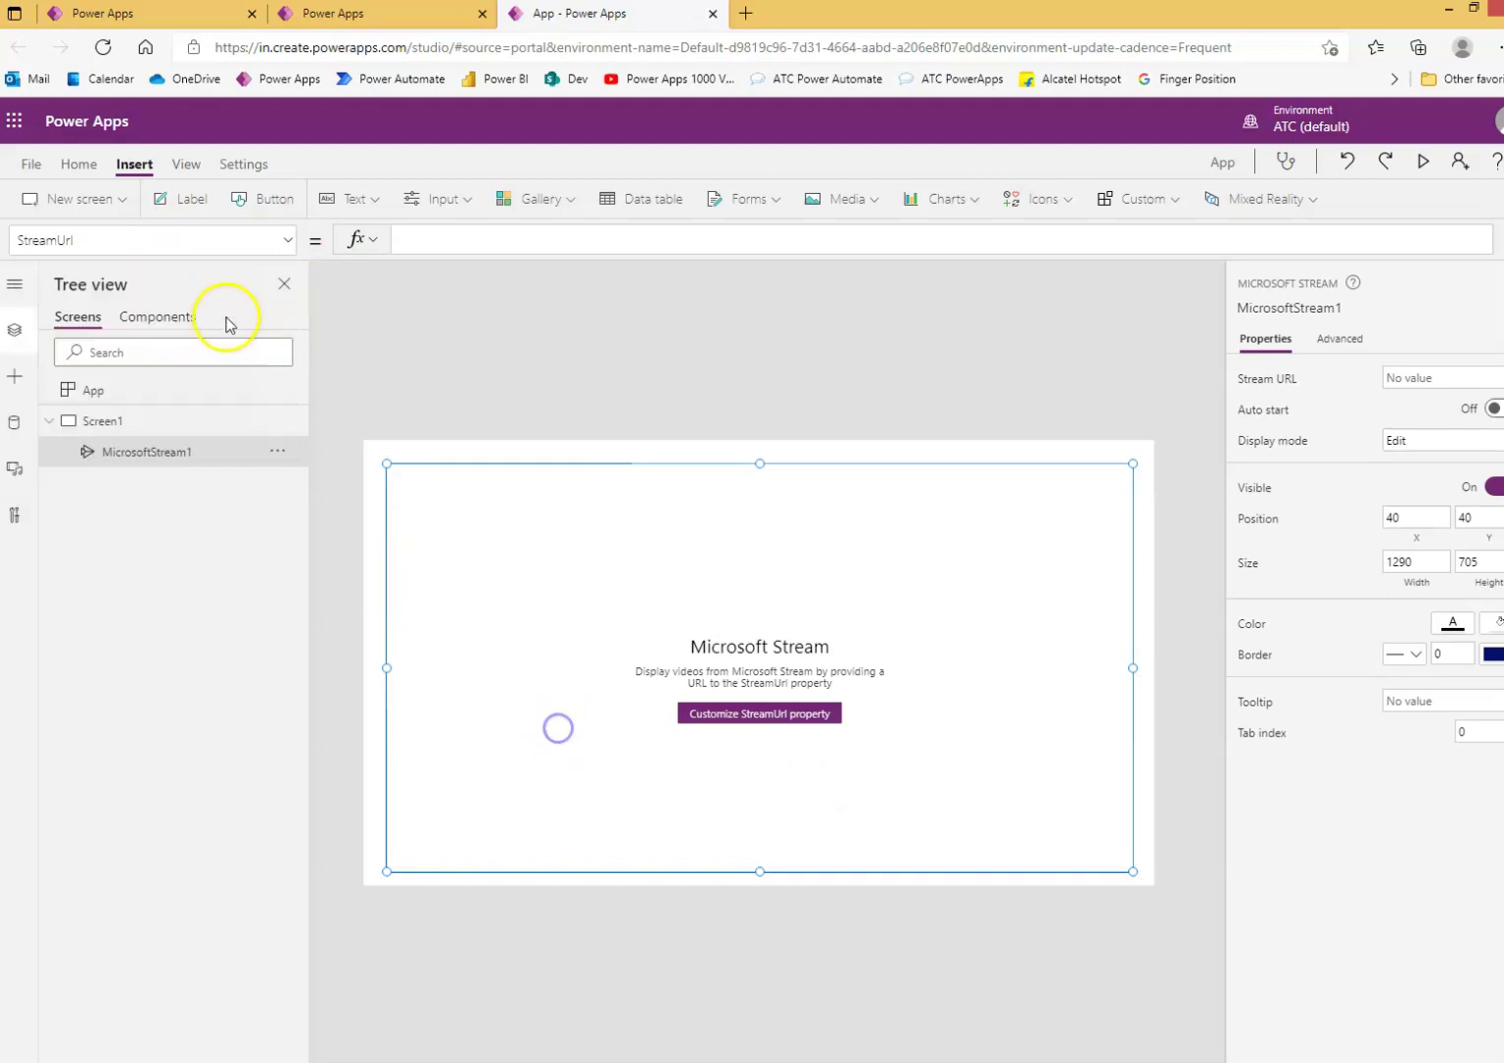
{"action": "left_click", "coordinate": [288, 240]}
{"action": "scroll", "coordinate": [197, 344], "scroll_direction": "up", "scroll_amount": 5}
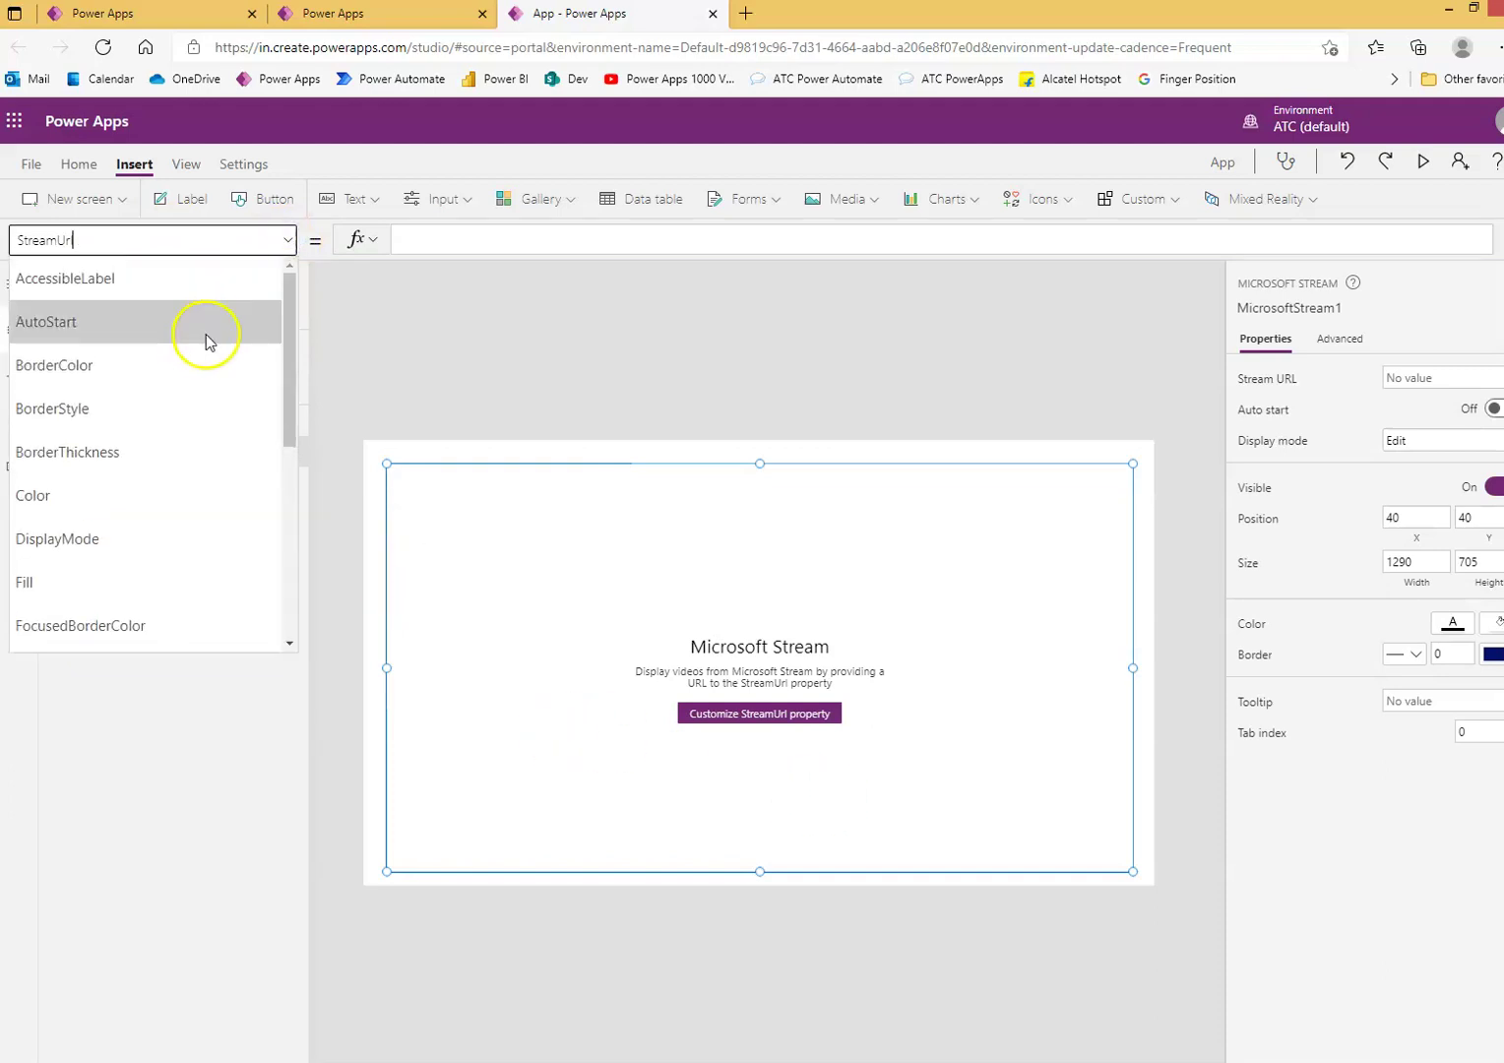
{"action": "left_click", "coordinate": [101, 321]}
{"action": "left_click_drag", "start_coordinate": [459, 240], "coordinate": [340, 235]}
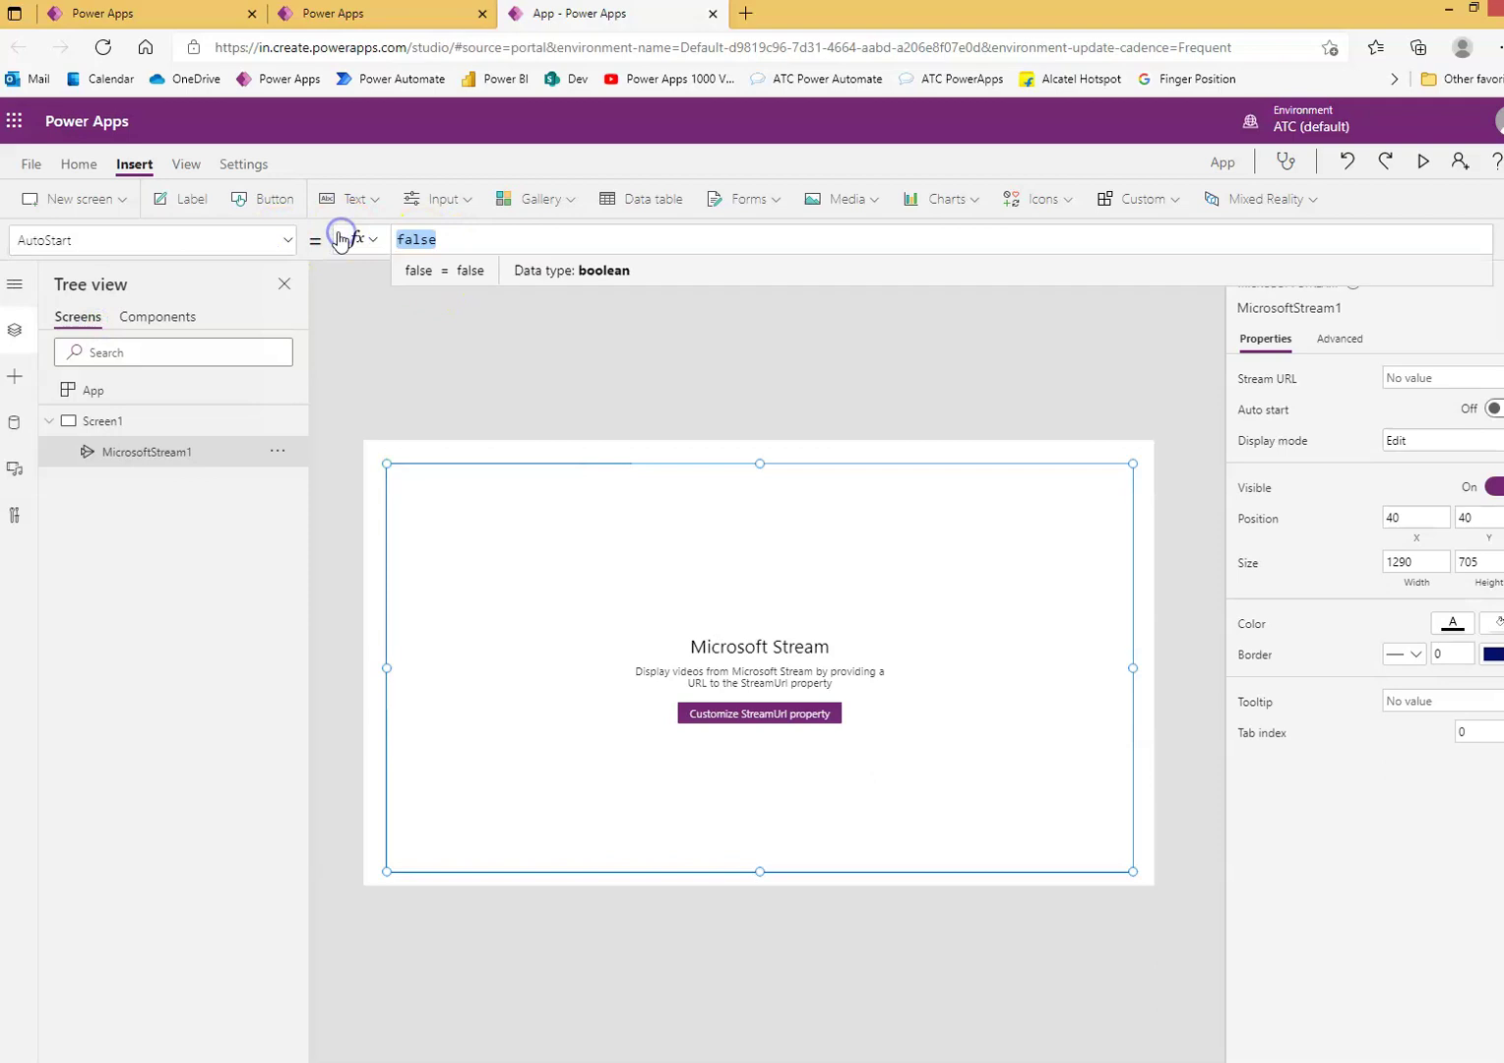
{"action": "type", "text": "true"}
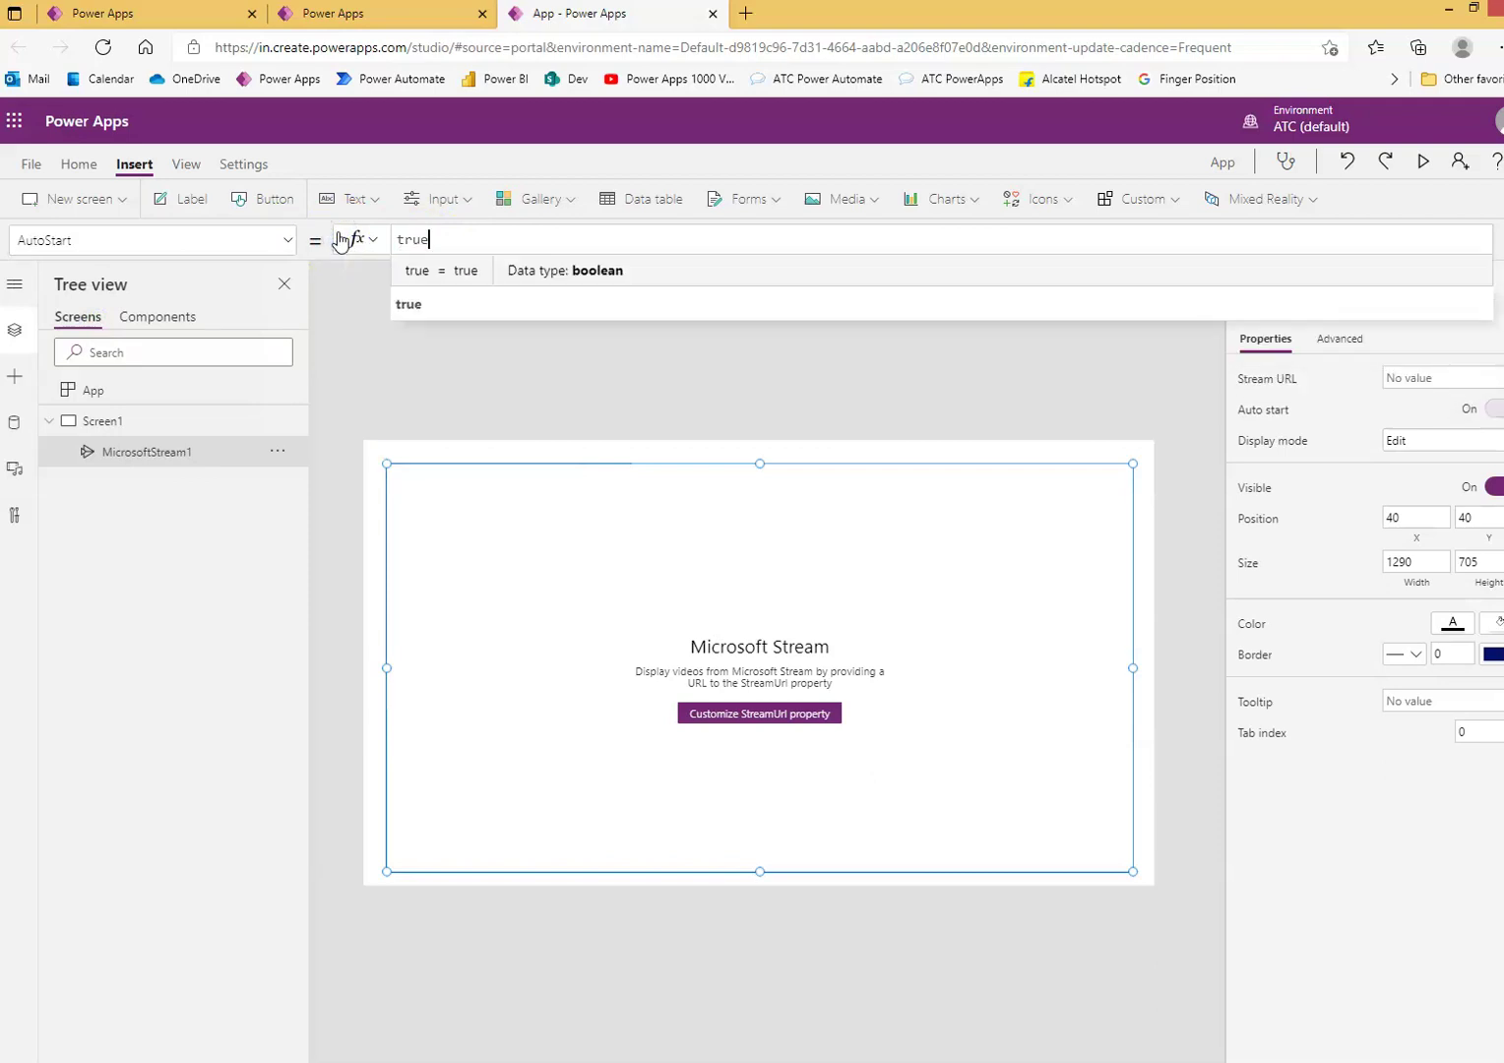
{"action": "left_click", "coordinate": [544, 593]}
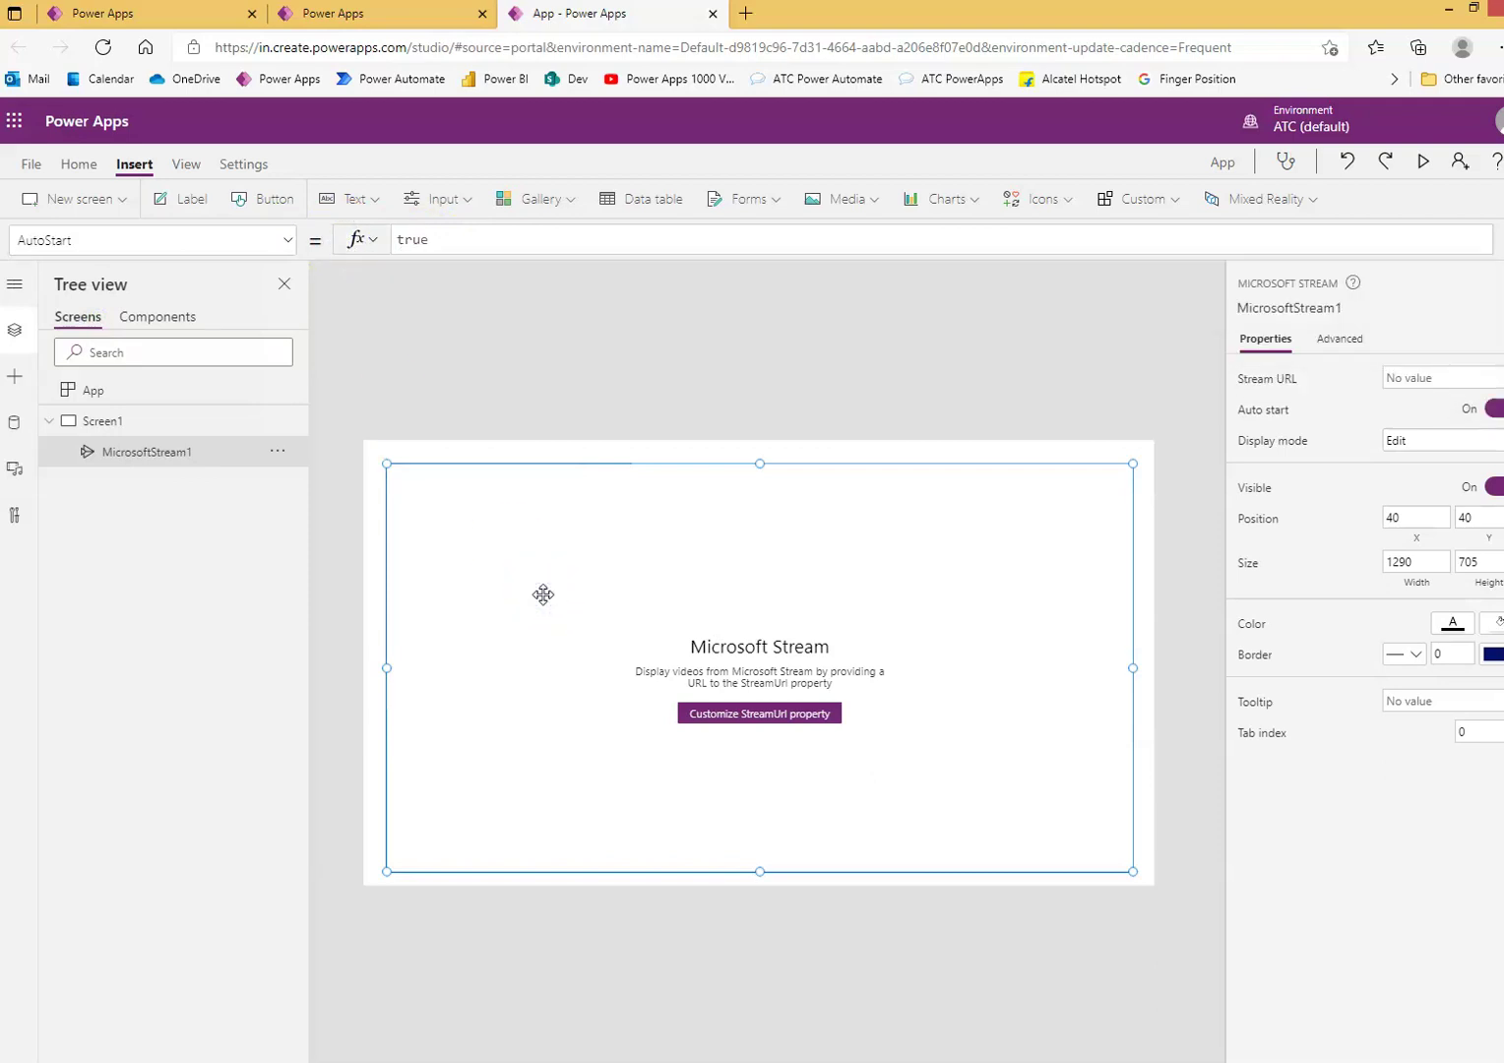
- Select the StreamUrl property for editing
{"action": "left_click", "coordinate": [286, 241]}
{"action": "scroll", "coordinate": [125, 553], "scroll_direction": "down", "scroll_amount": 3}
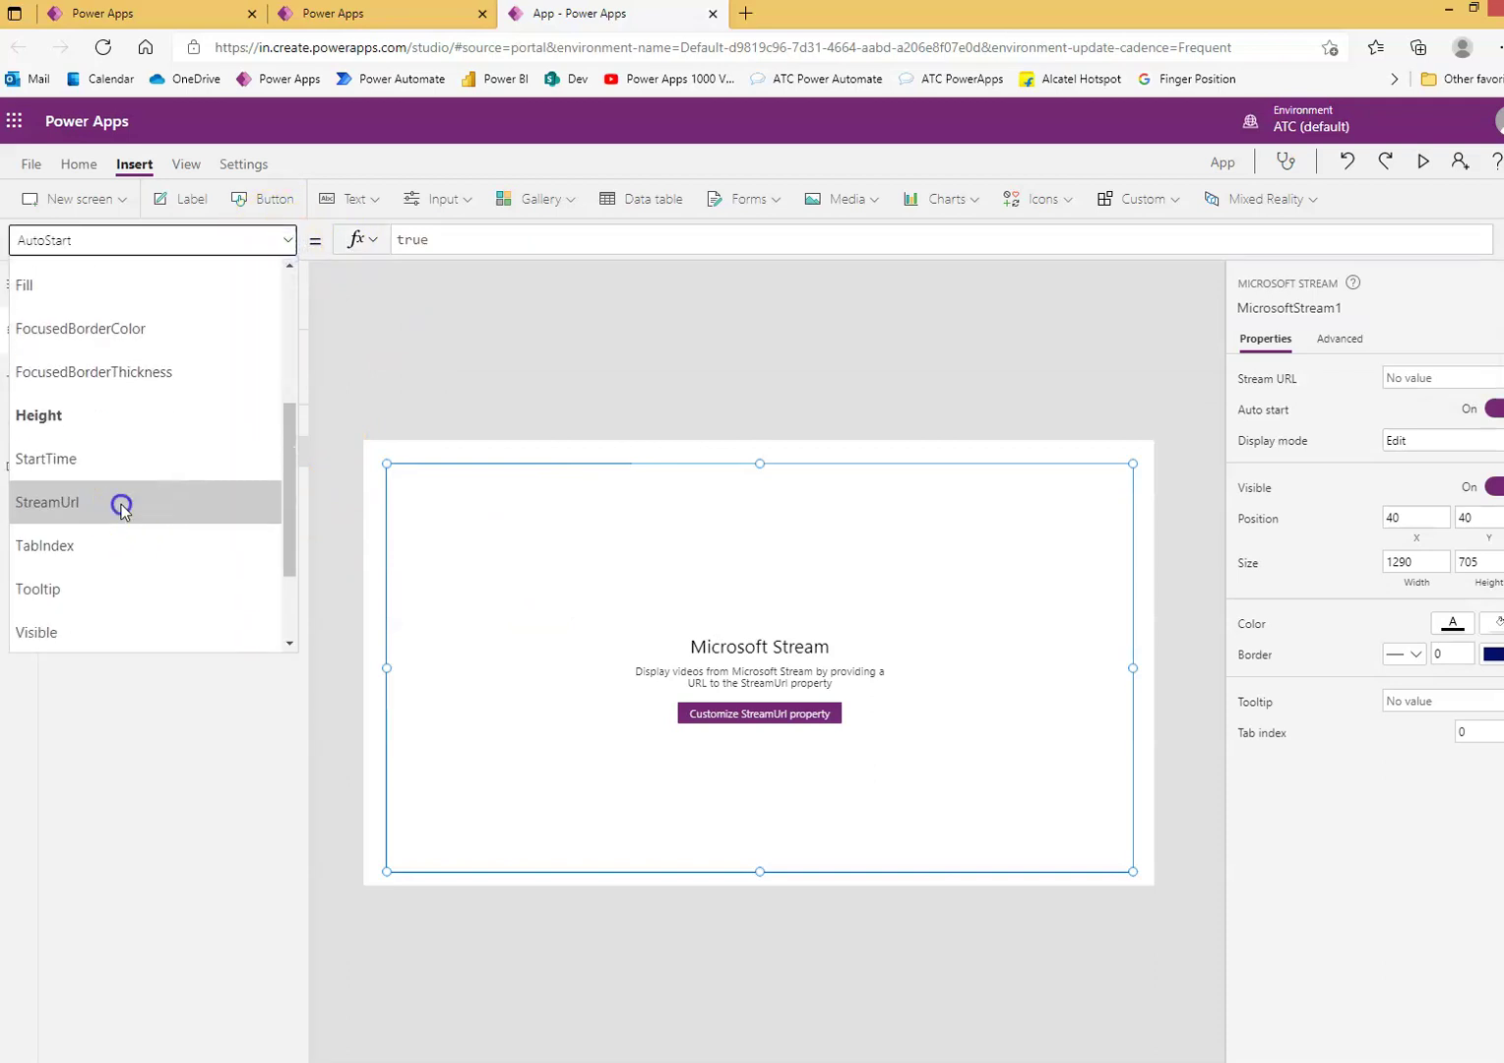
{"action": "left_click", "coordinate": [122, 507]}
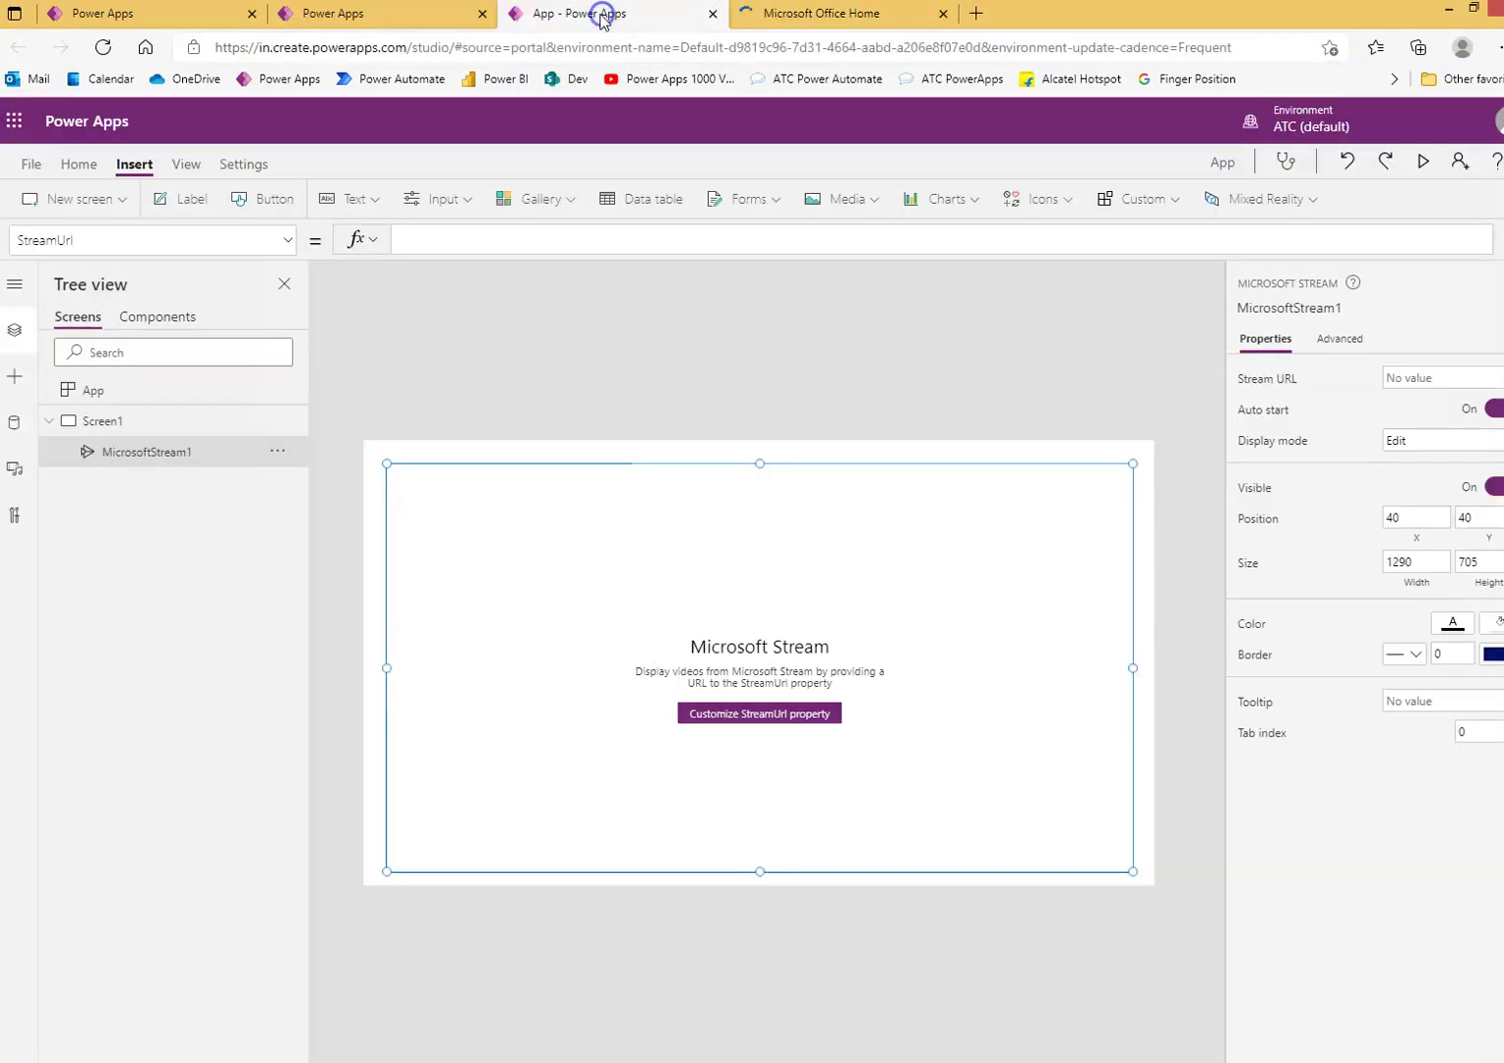
- Duplicate the app tab, open Office Home and launch Microsoft Stream from the app launcher
{"action": "right_click", "coordinate": [602, 19]}
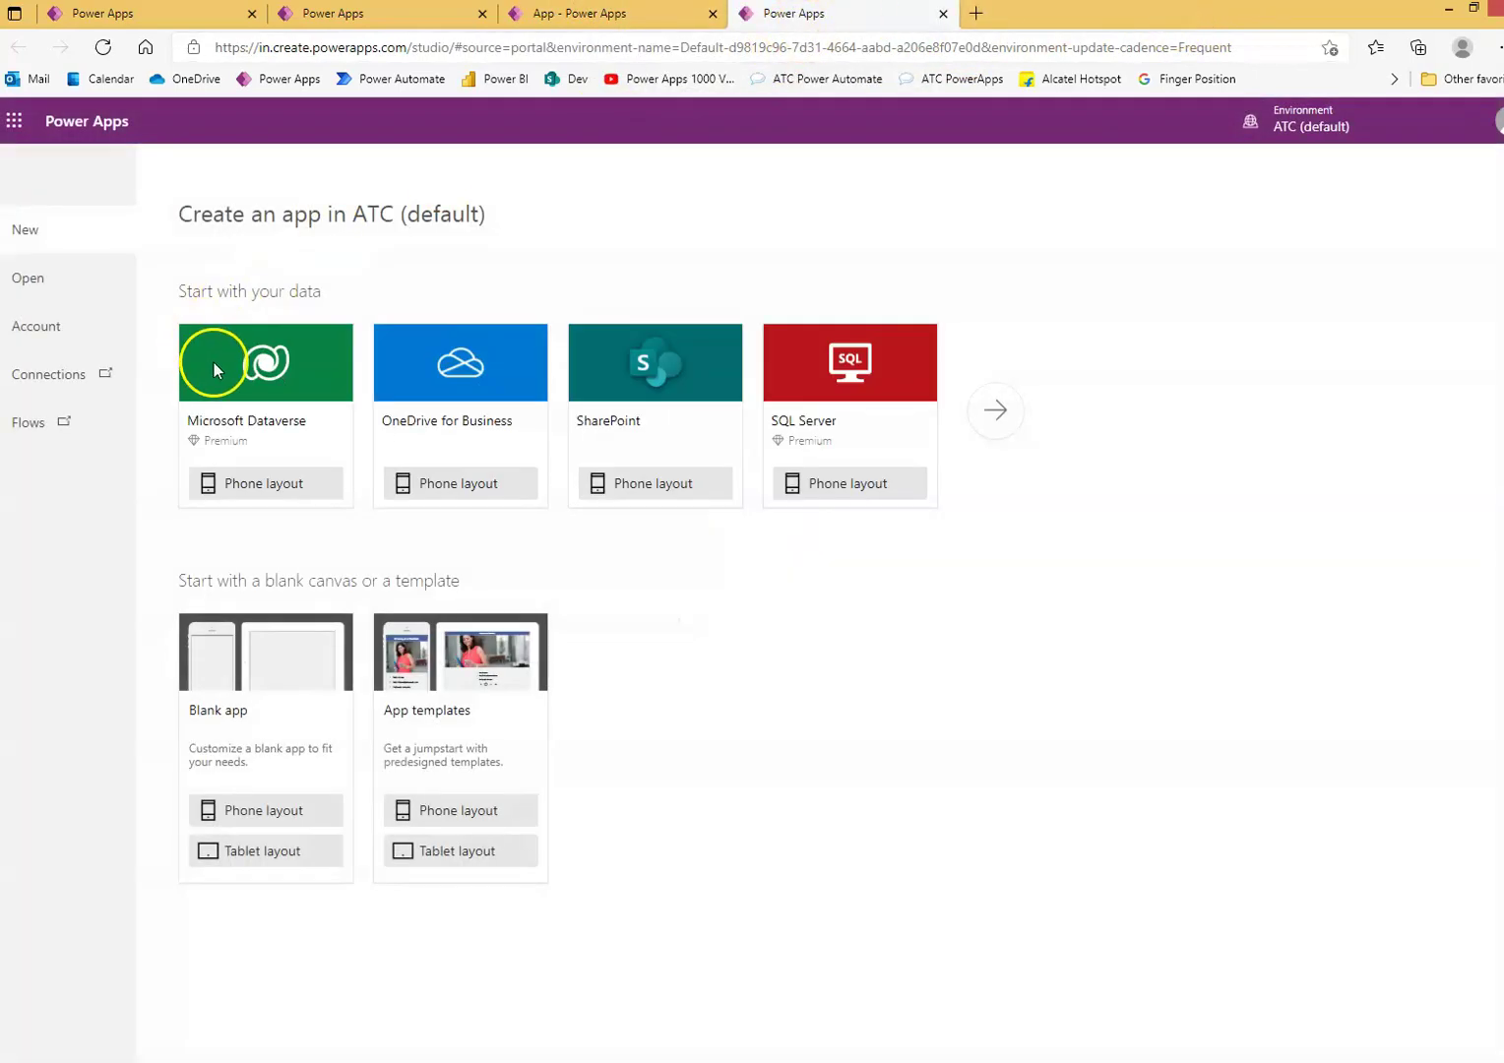
{"action": "left_click", "coordinate": [16, 122]}
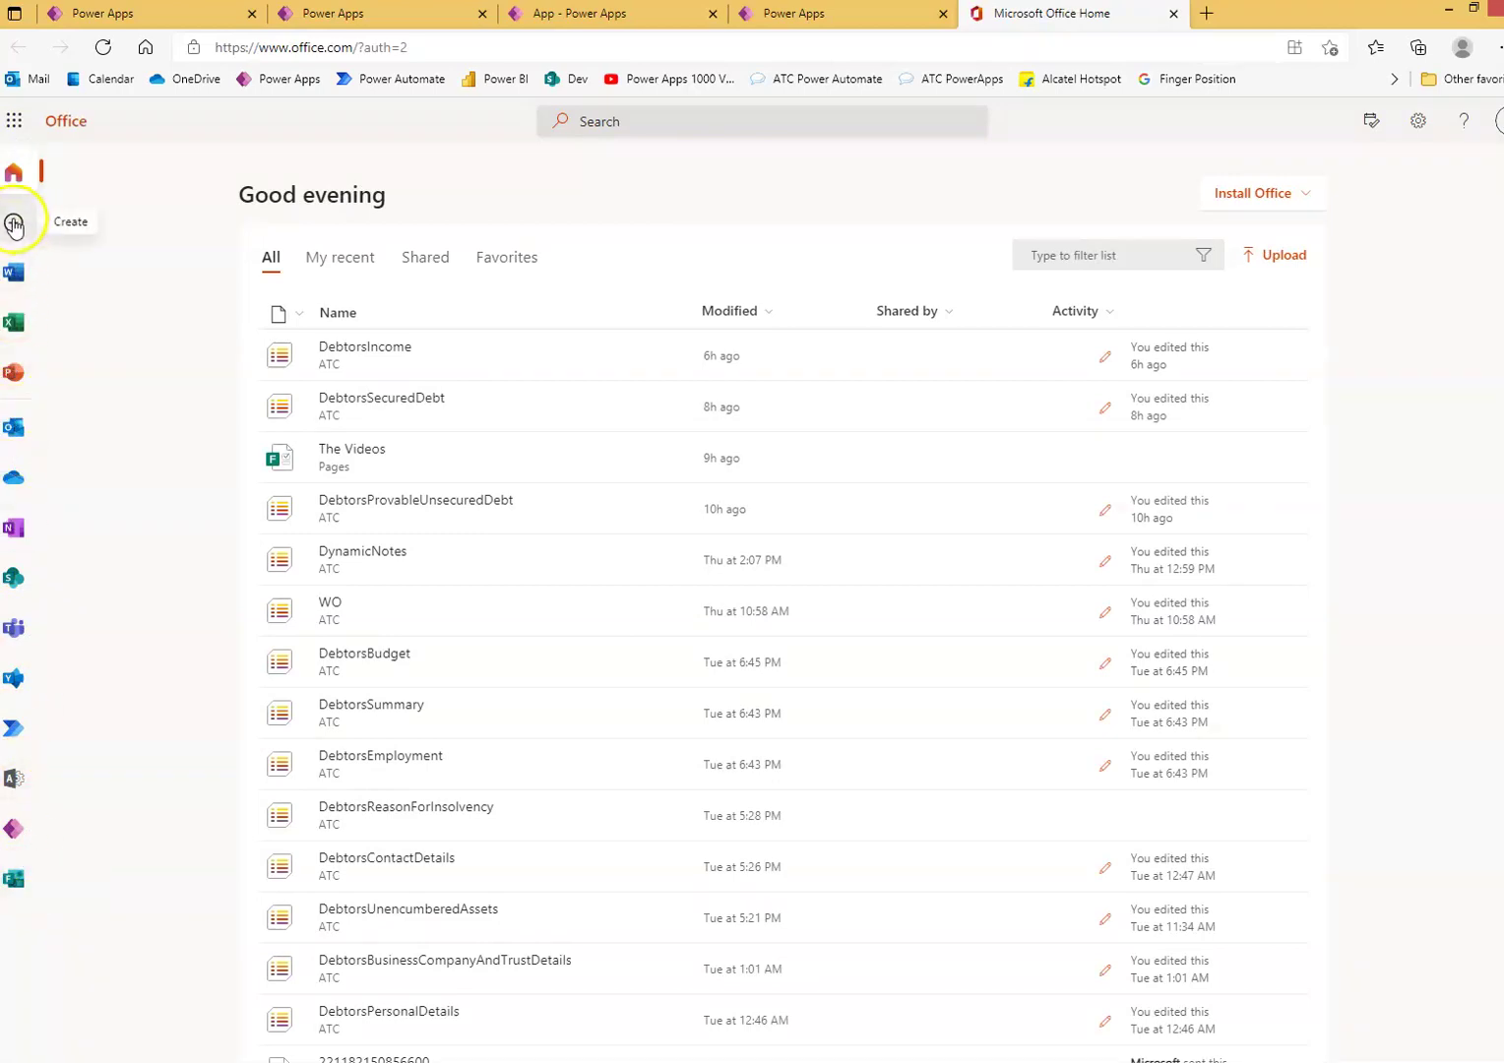
{"action": "left_click", "coordinate": [15, 120]}
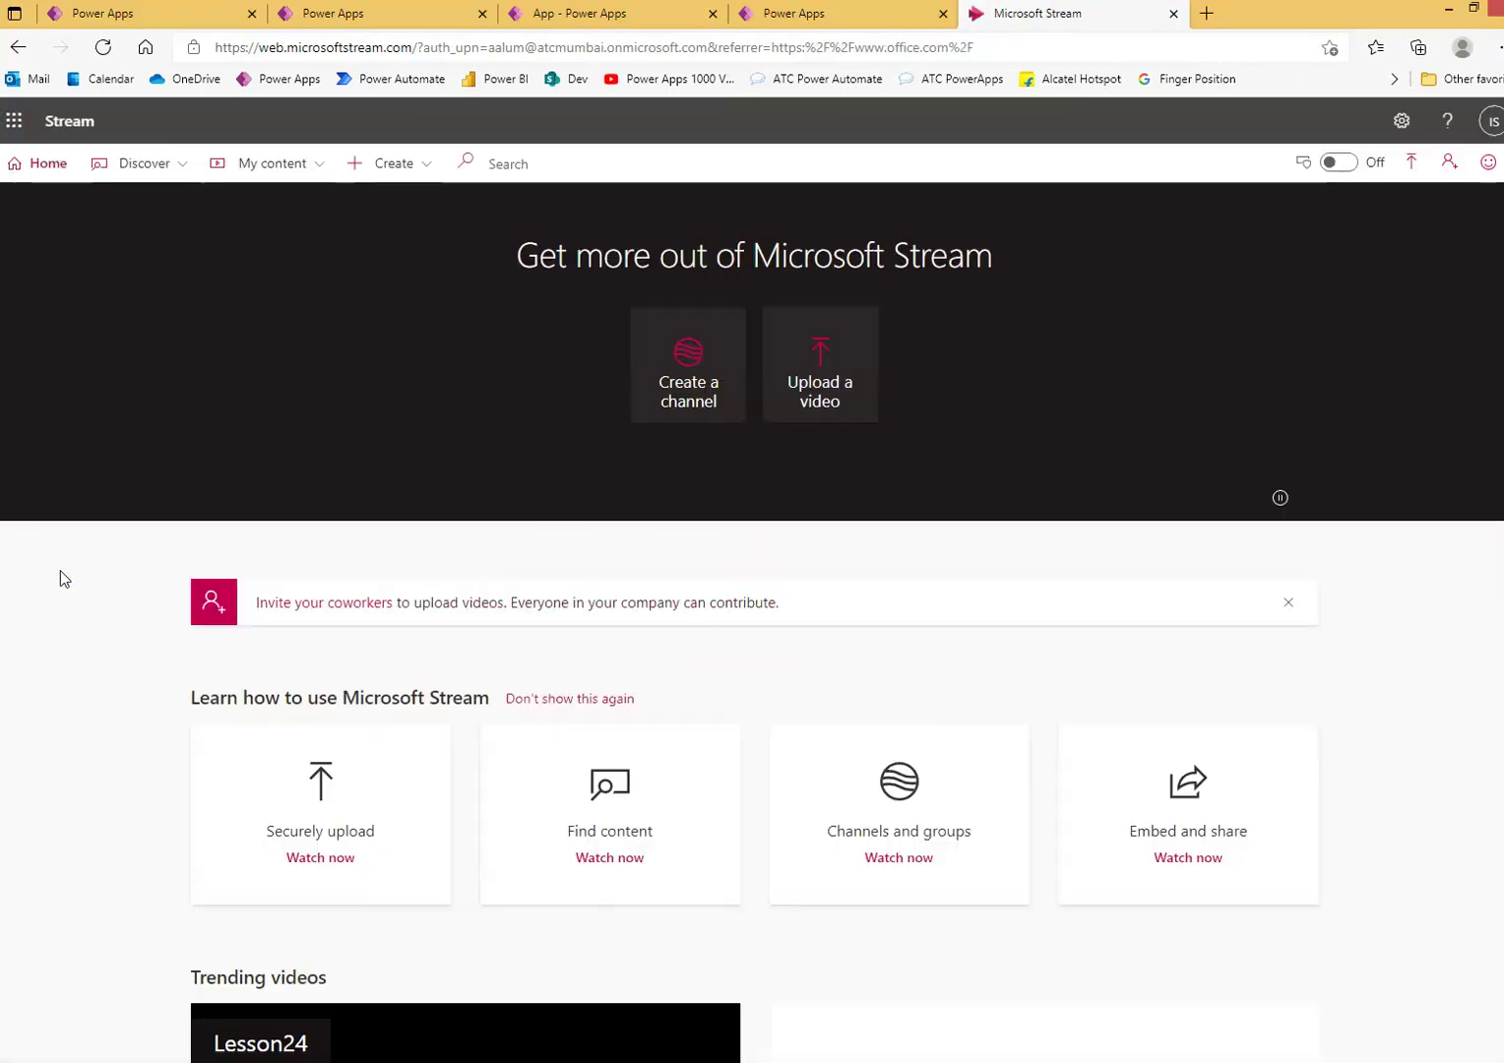
{"action": "scroll", "coordinate": [235, 788], "scroll_direction": "down", "scroll_amount": 2}
{"action": "scroll", "coordinate": [353, 766], "scroll_direction": "down", "scroll_amount": 1}
{"action": "scroll", "coordinate": [494, 682], "scroll_direction": "up", "scroll_amount": 1}
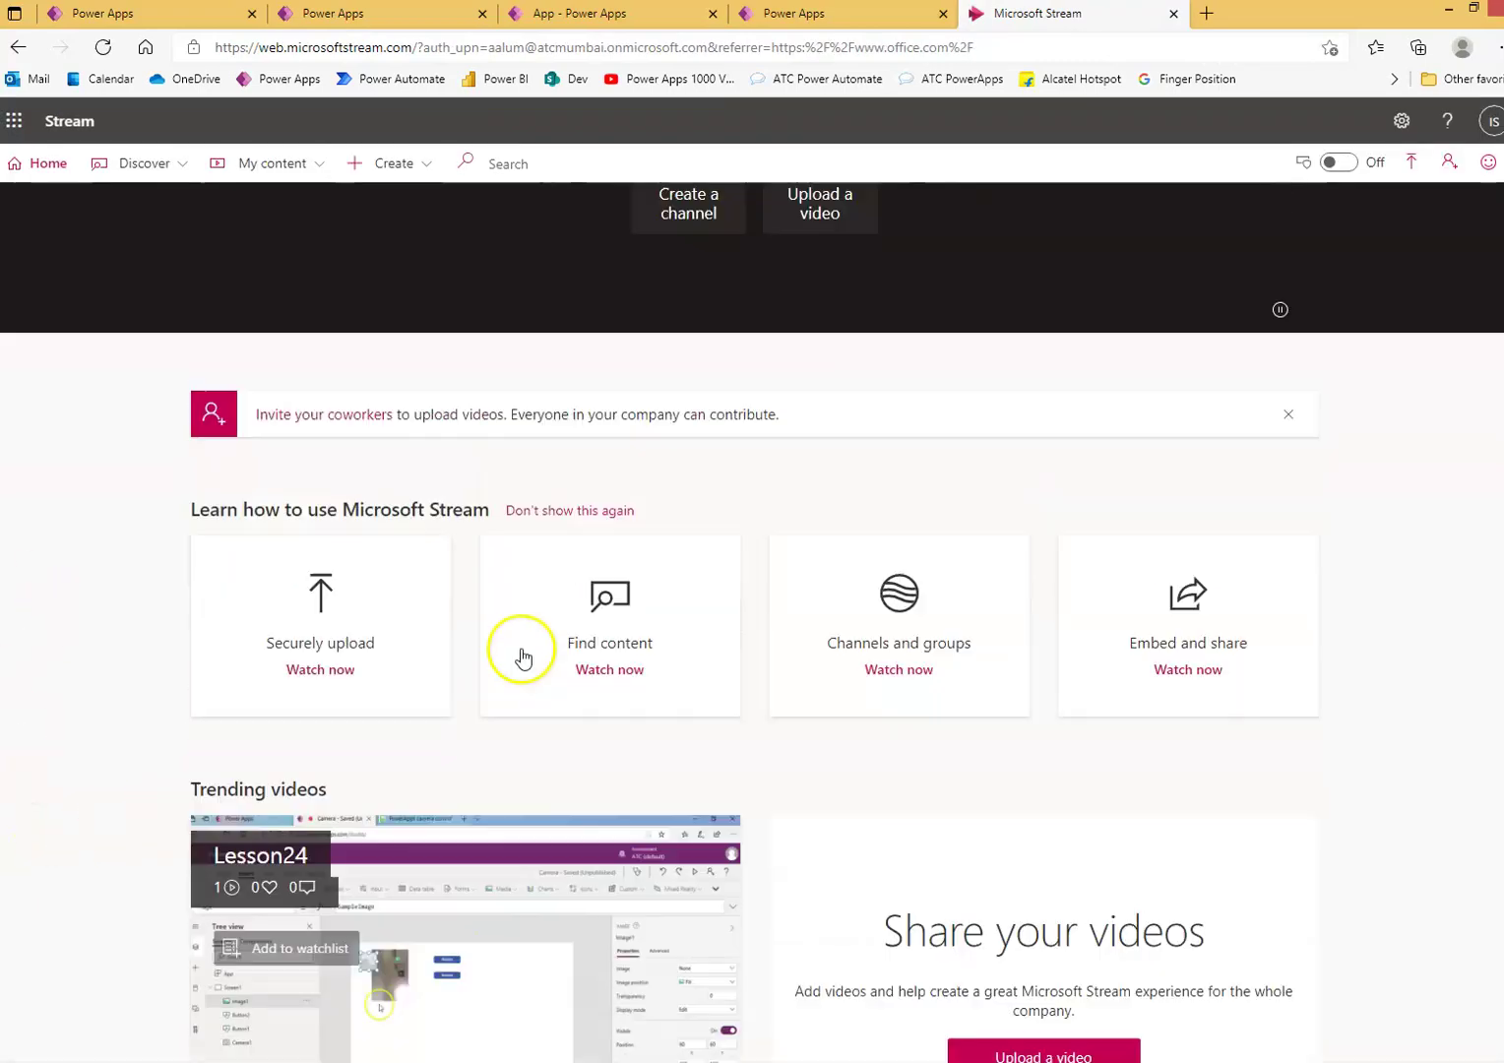
{"action": "scroll", "coordinate": [523, 647], "scroll_direction": "up", "scroll_amount": 2}
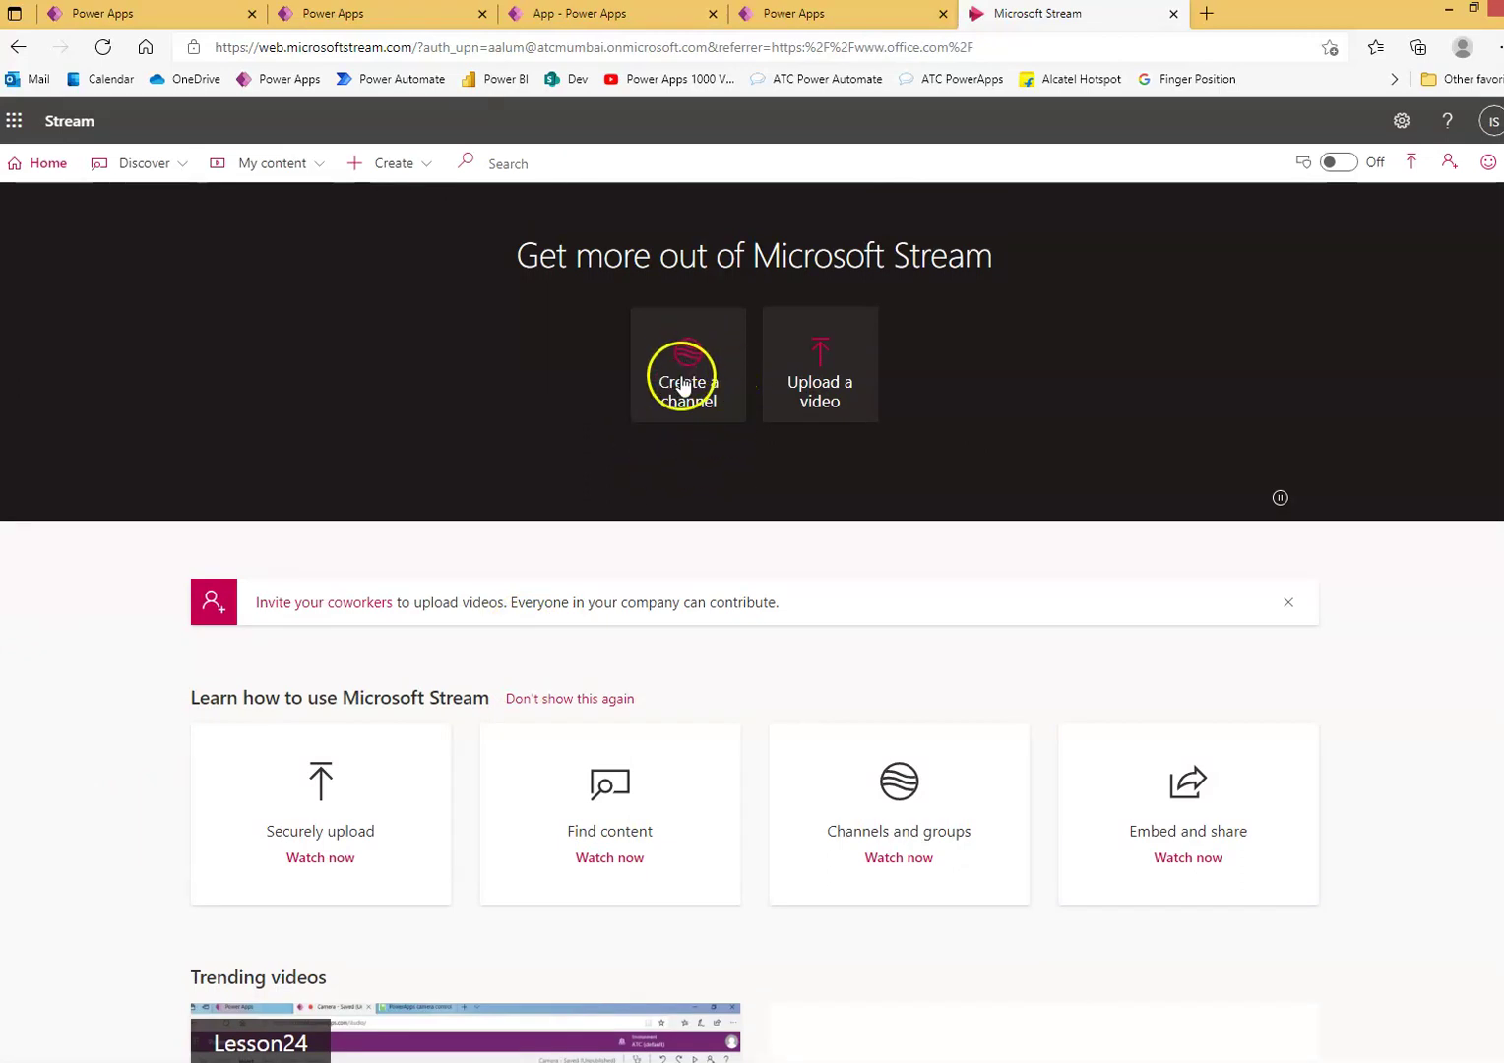
- Upload the Lesson22 video from the PowerApps1000Videos folder to Stream
{"action": "left_click", "coordinate": [818, 362]}
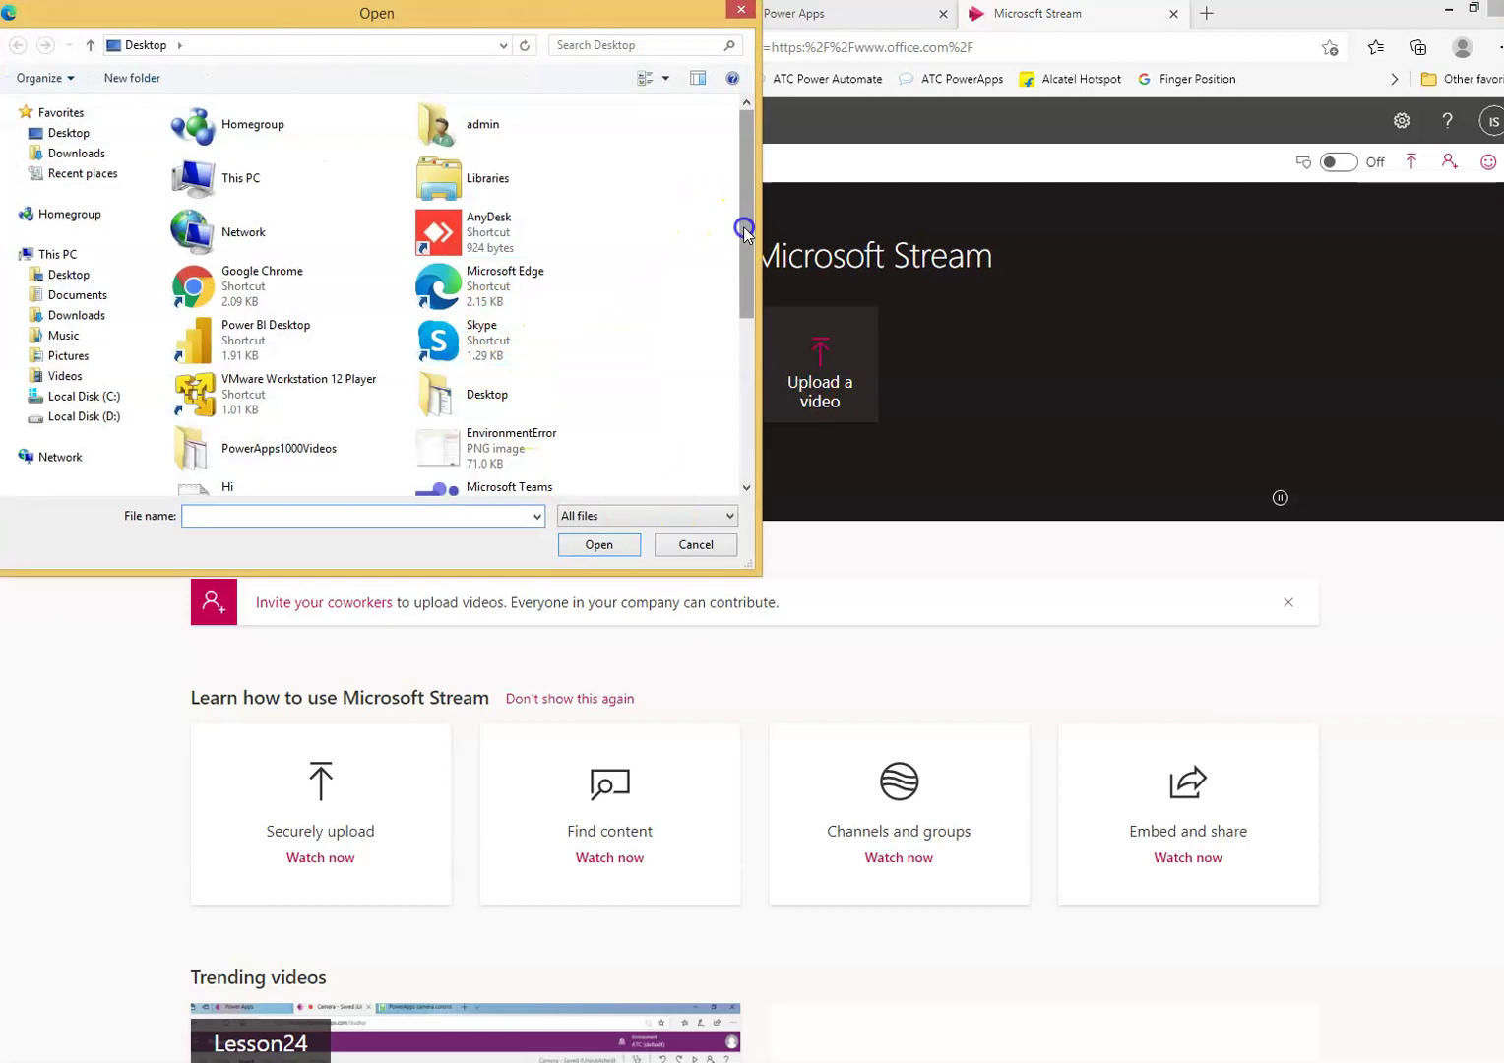
{"action": "left_click_drag", "start_coordinate": [743, 228], "coordinate": [745, 360]}
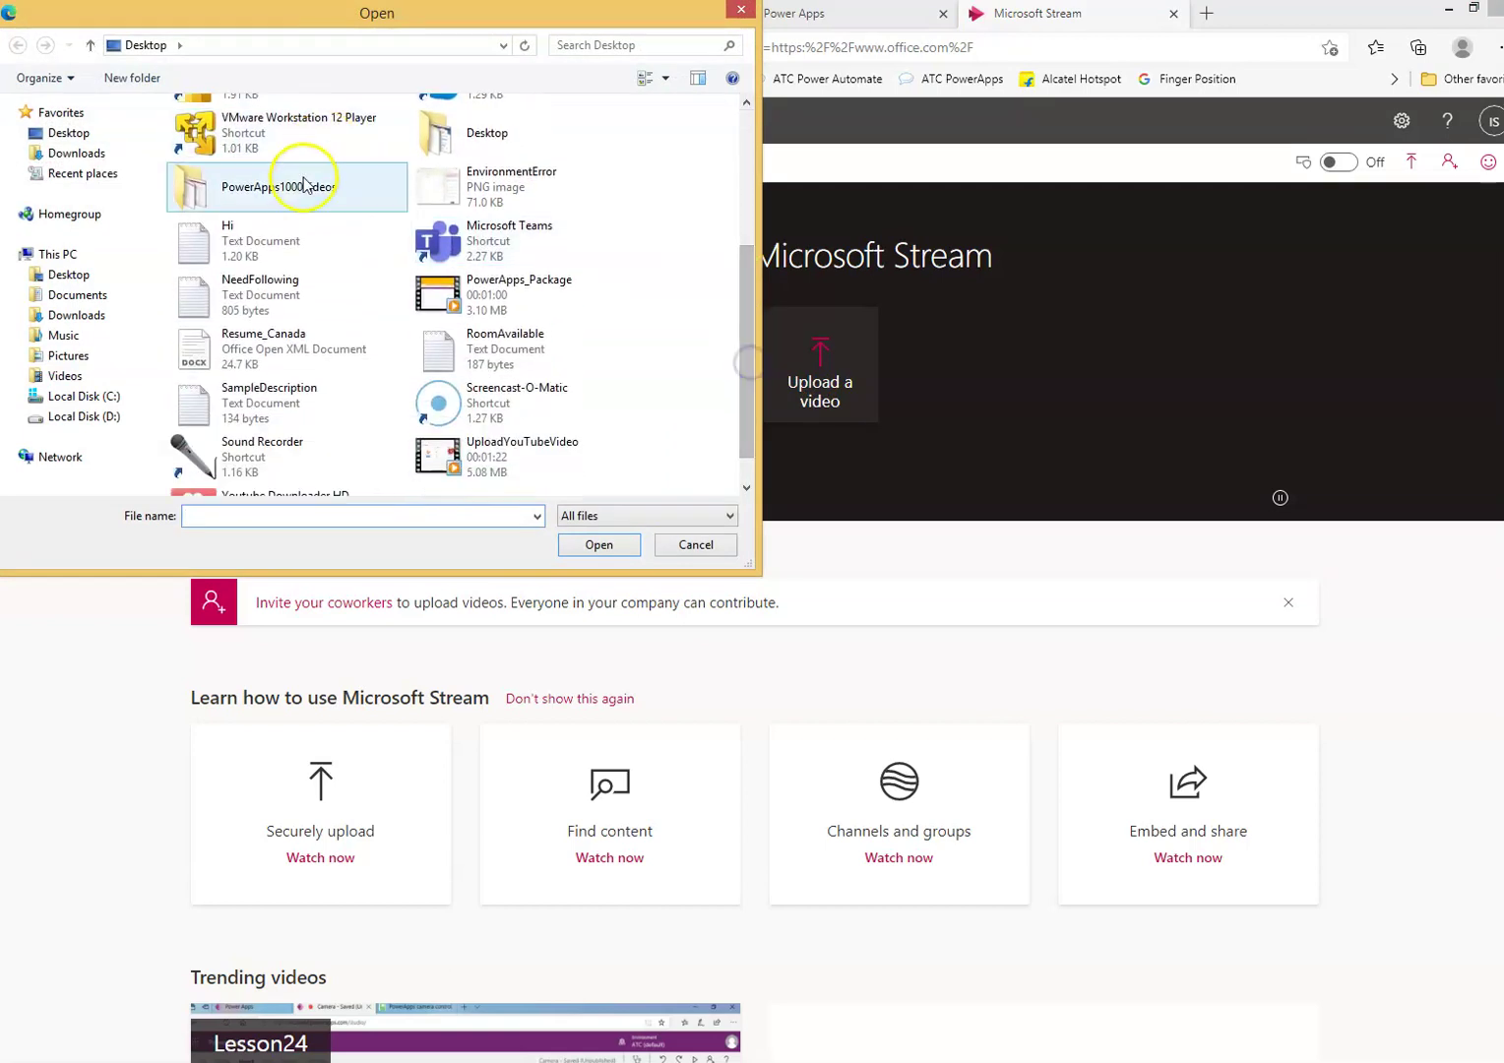
{"action": "double_click", "coordinate": [297, 188]}
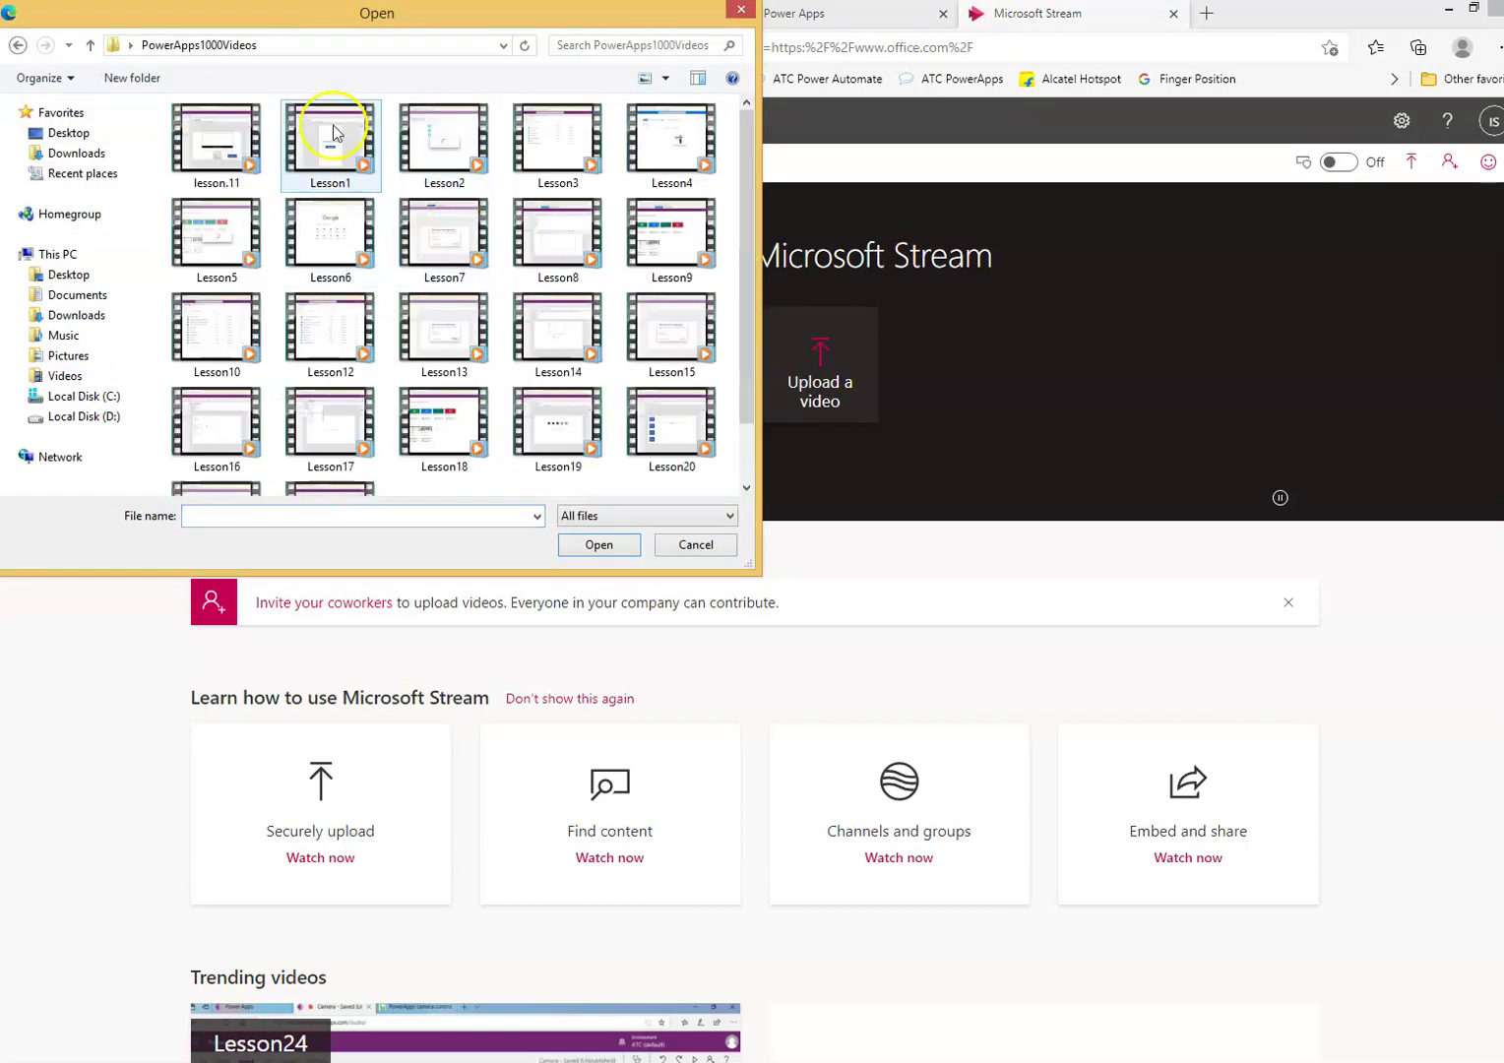
{"action": "scroll", "coordinate": [604, 446], "scroll_direction": "down", "scroll_amount": 1}
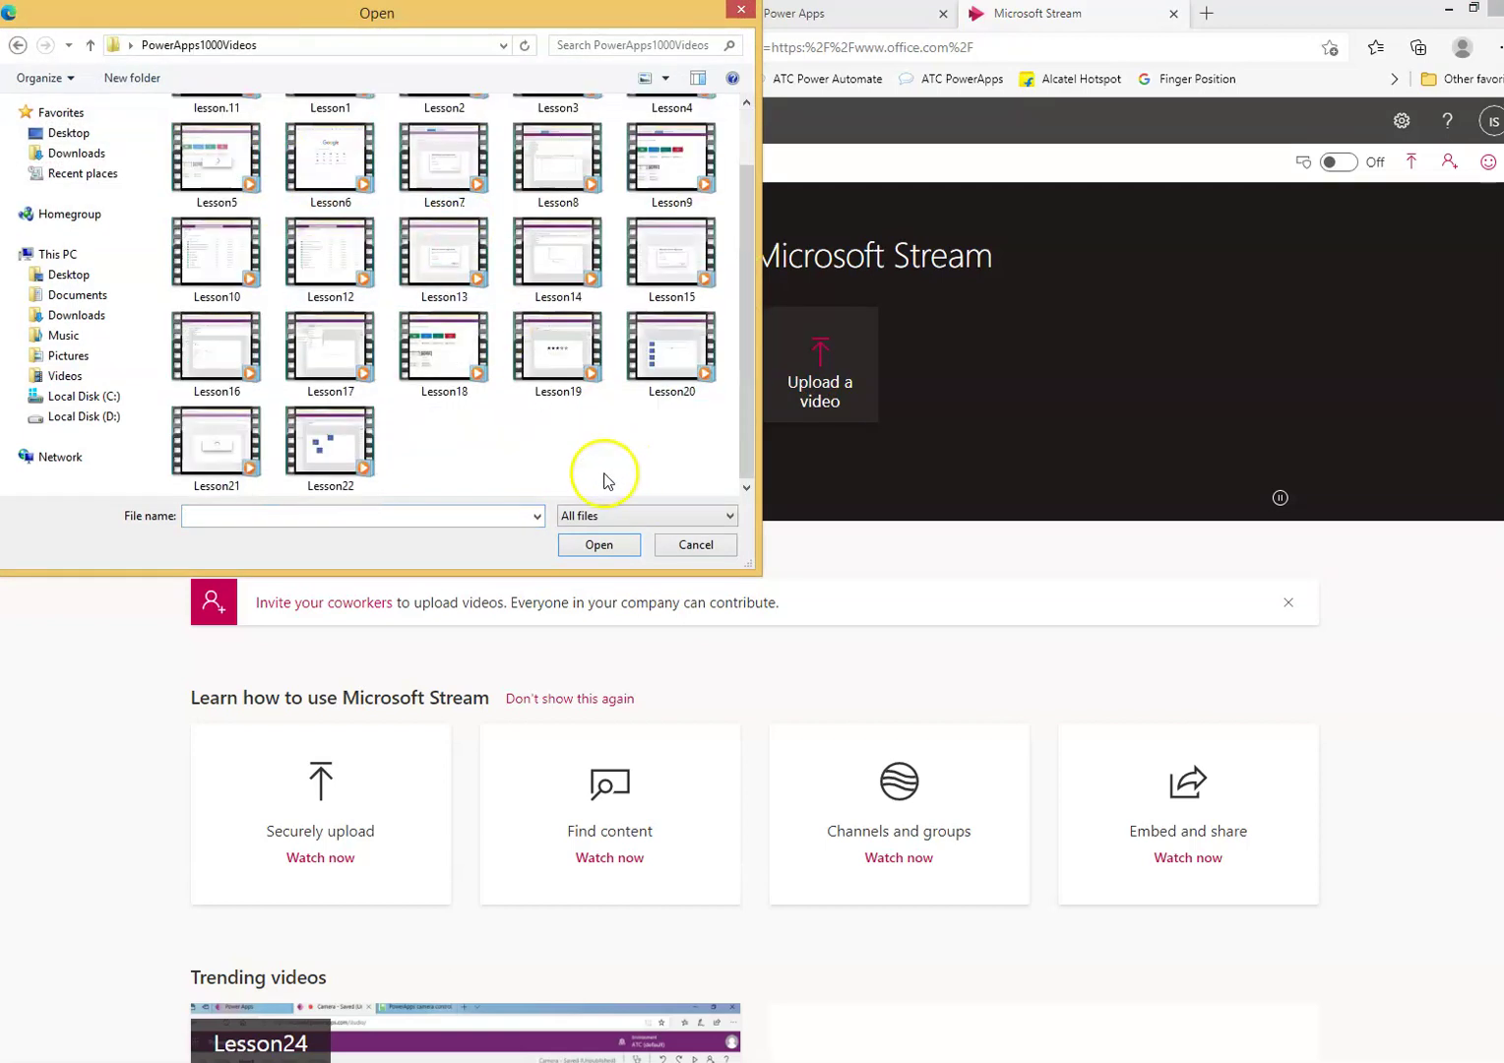
{"action": "double_click", "coordinate": [356, 452]}
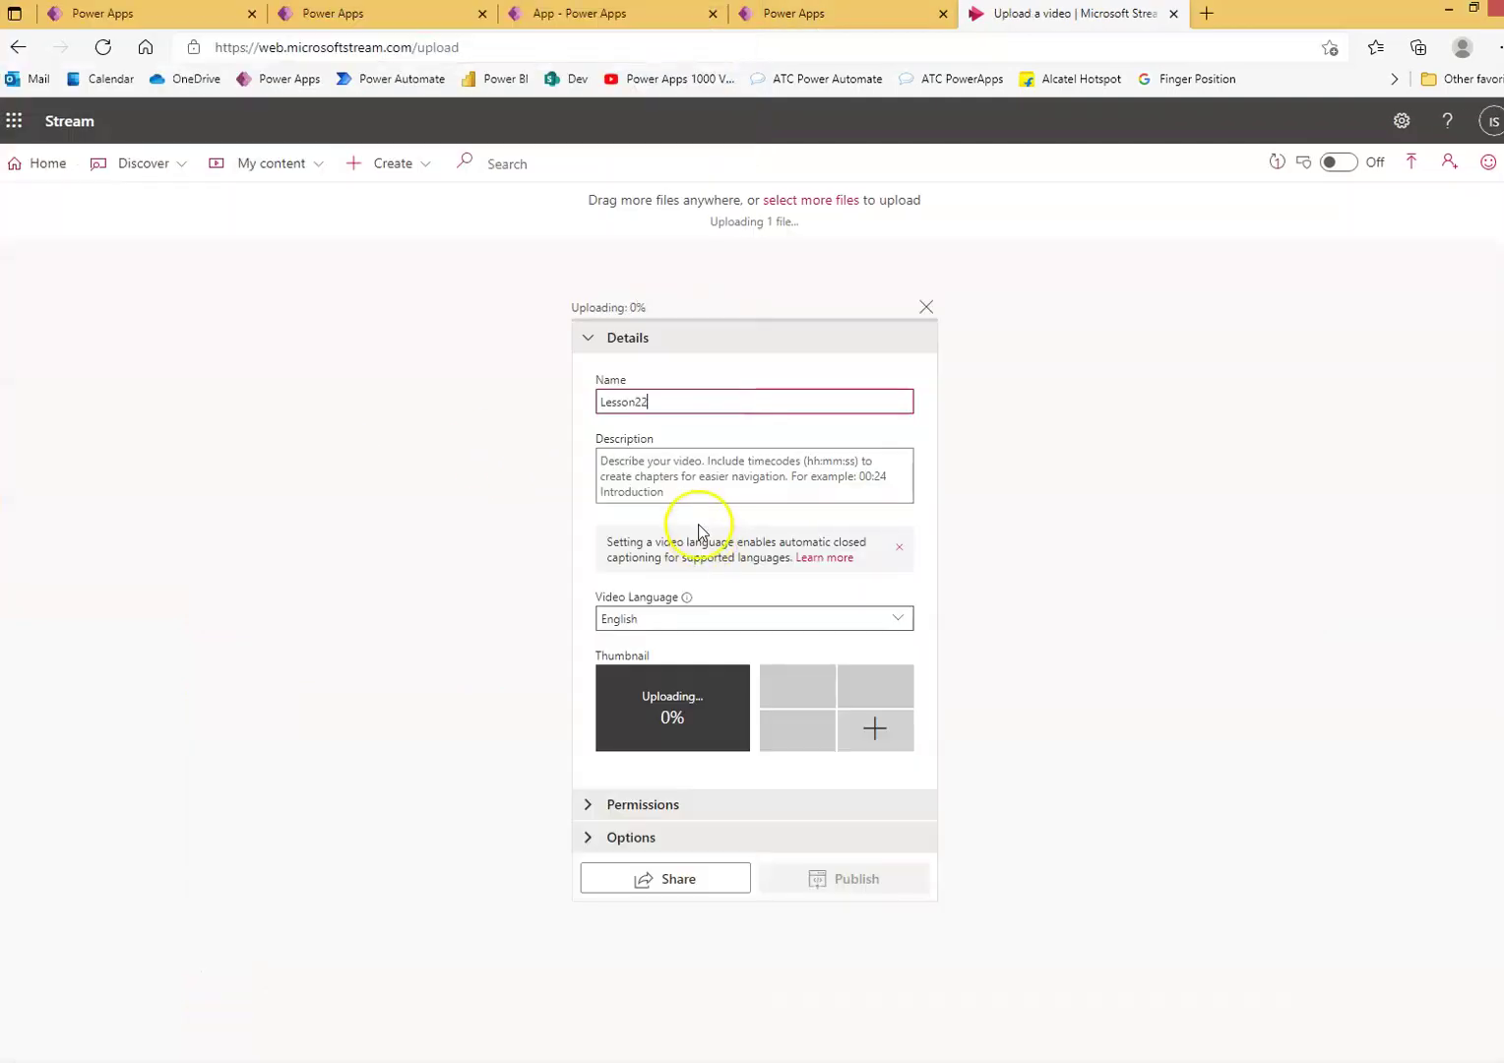
{"action": "scroll", "coordinate": [691, 564], "scroll_direction": "down", "scroll_amount": 1}
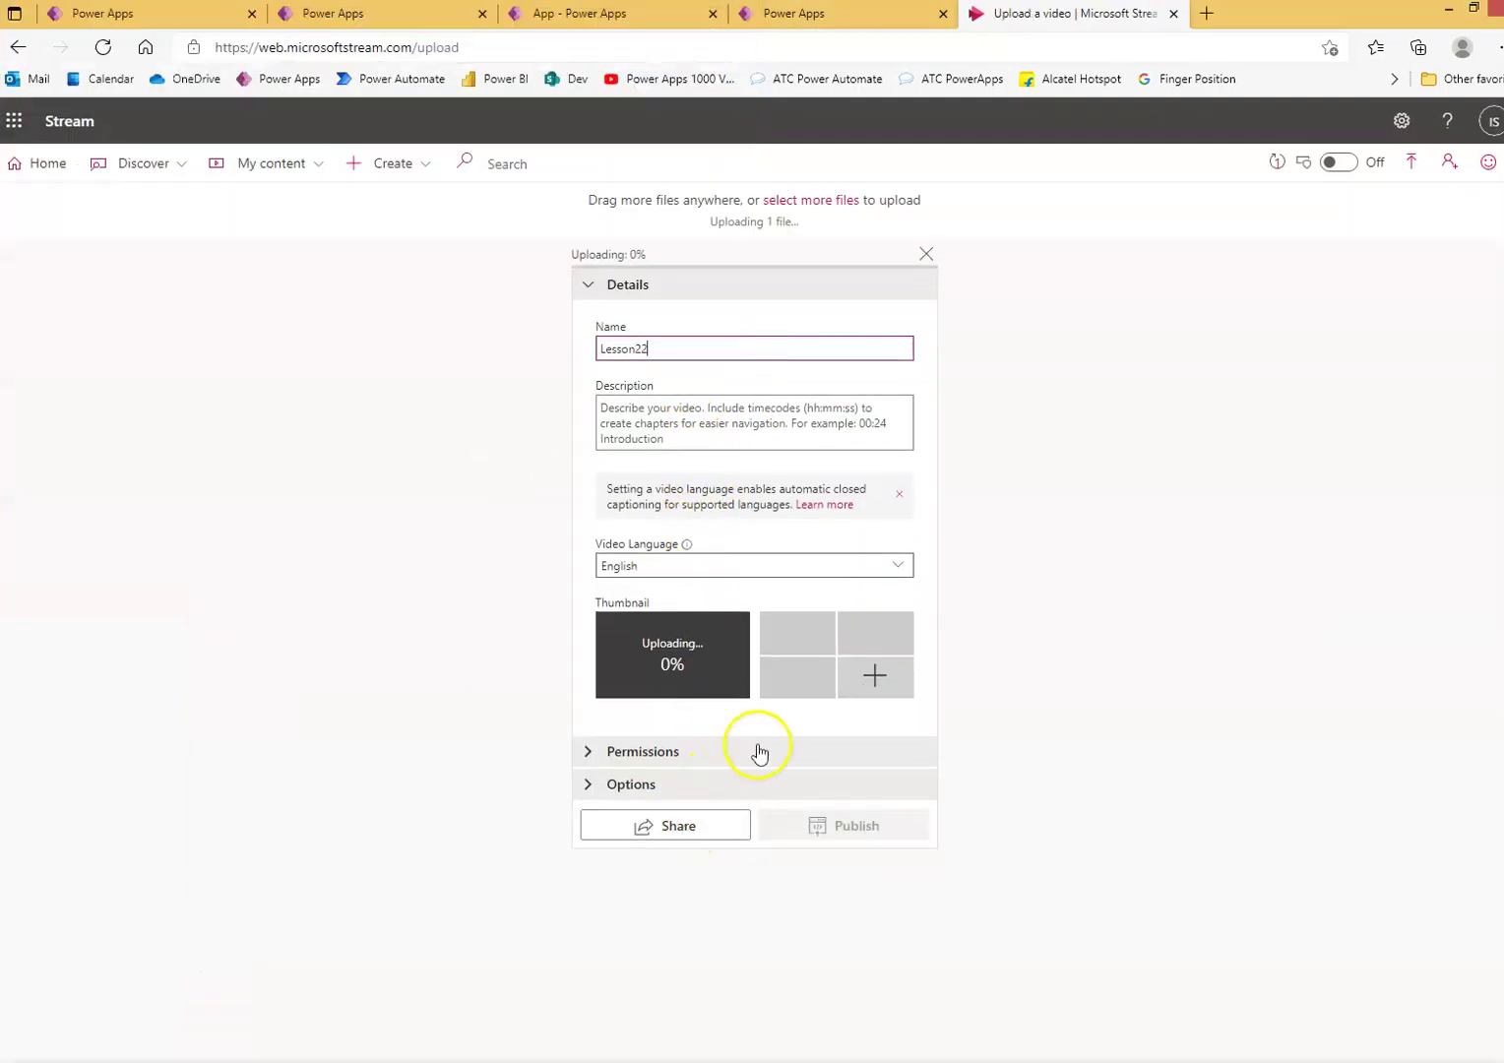
{"action": "scroll", "coordinate": [741, 753], "scroll_direction": "up", "scroll_amount": 1}
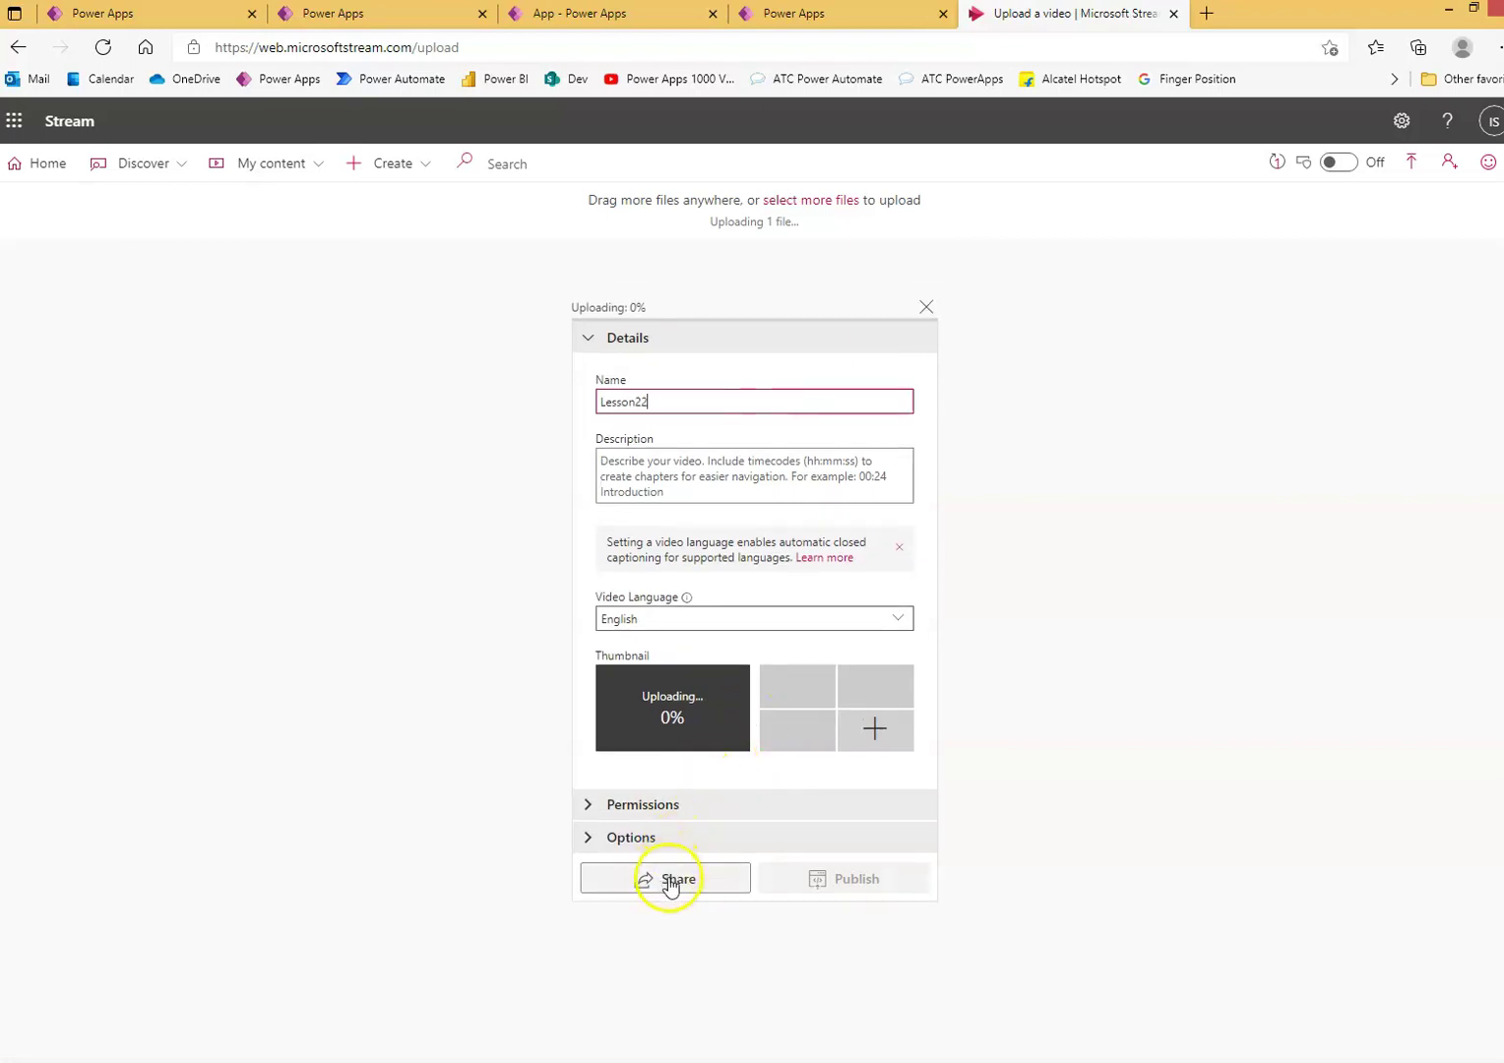
- Copy the uploading video's direct share link and close the sharing panel
{"action": "left_click", "coordinate": [670, 882]}
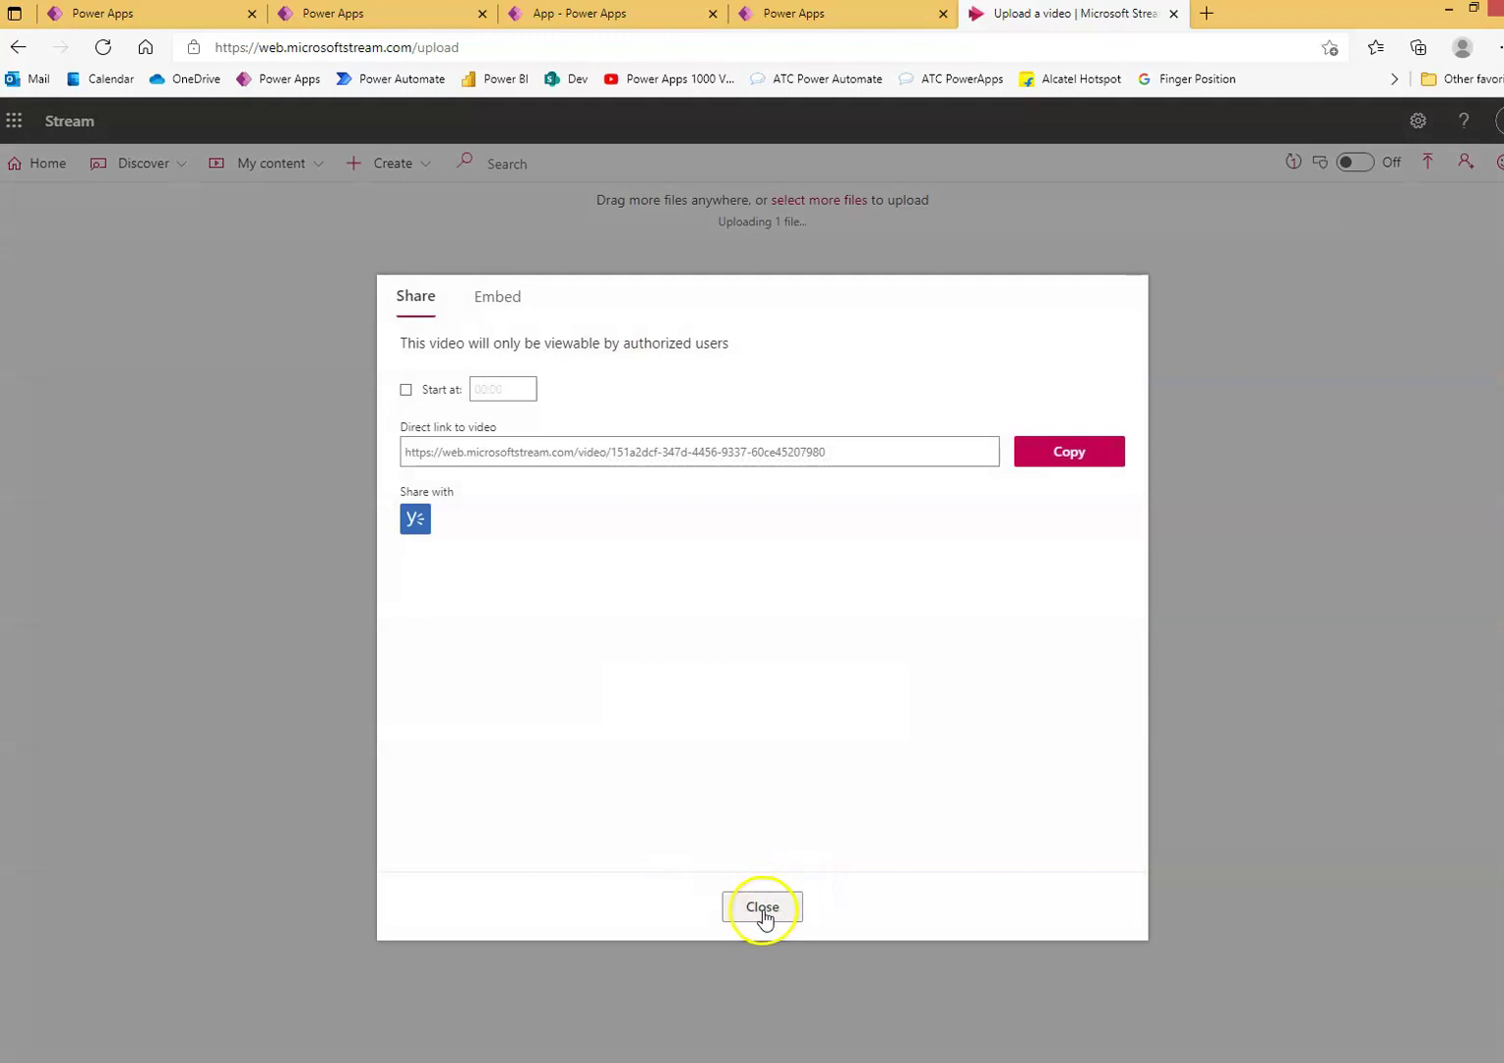
{"action": "left_click", "coordinate": [1064, 454]}
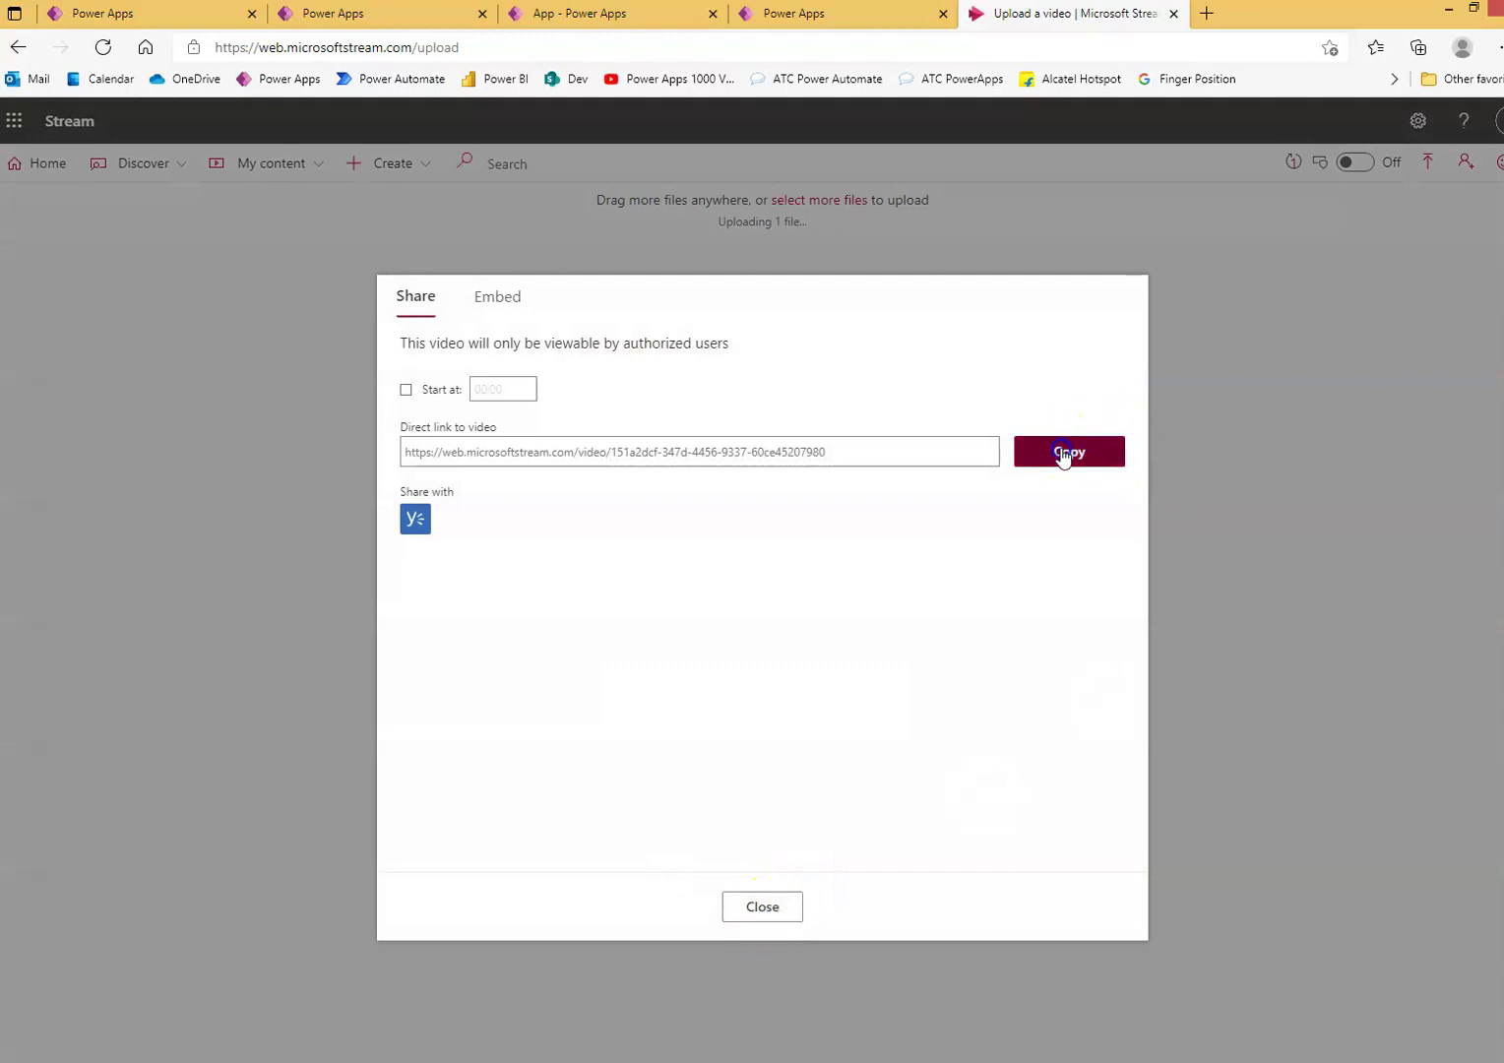
{"action": "left_click", "coordinate": [763, 908]}
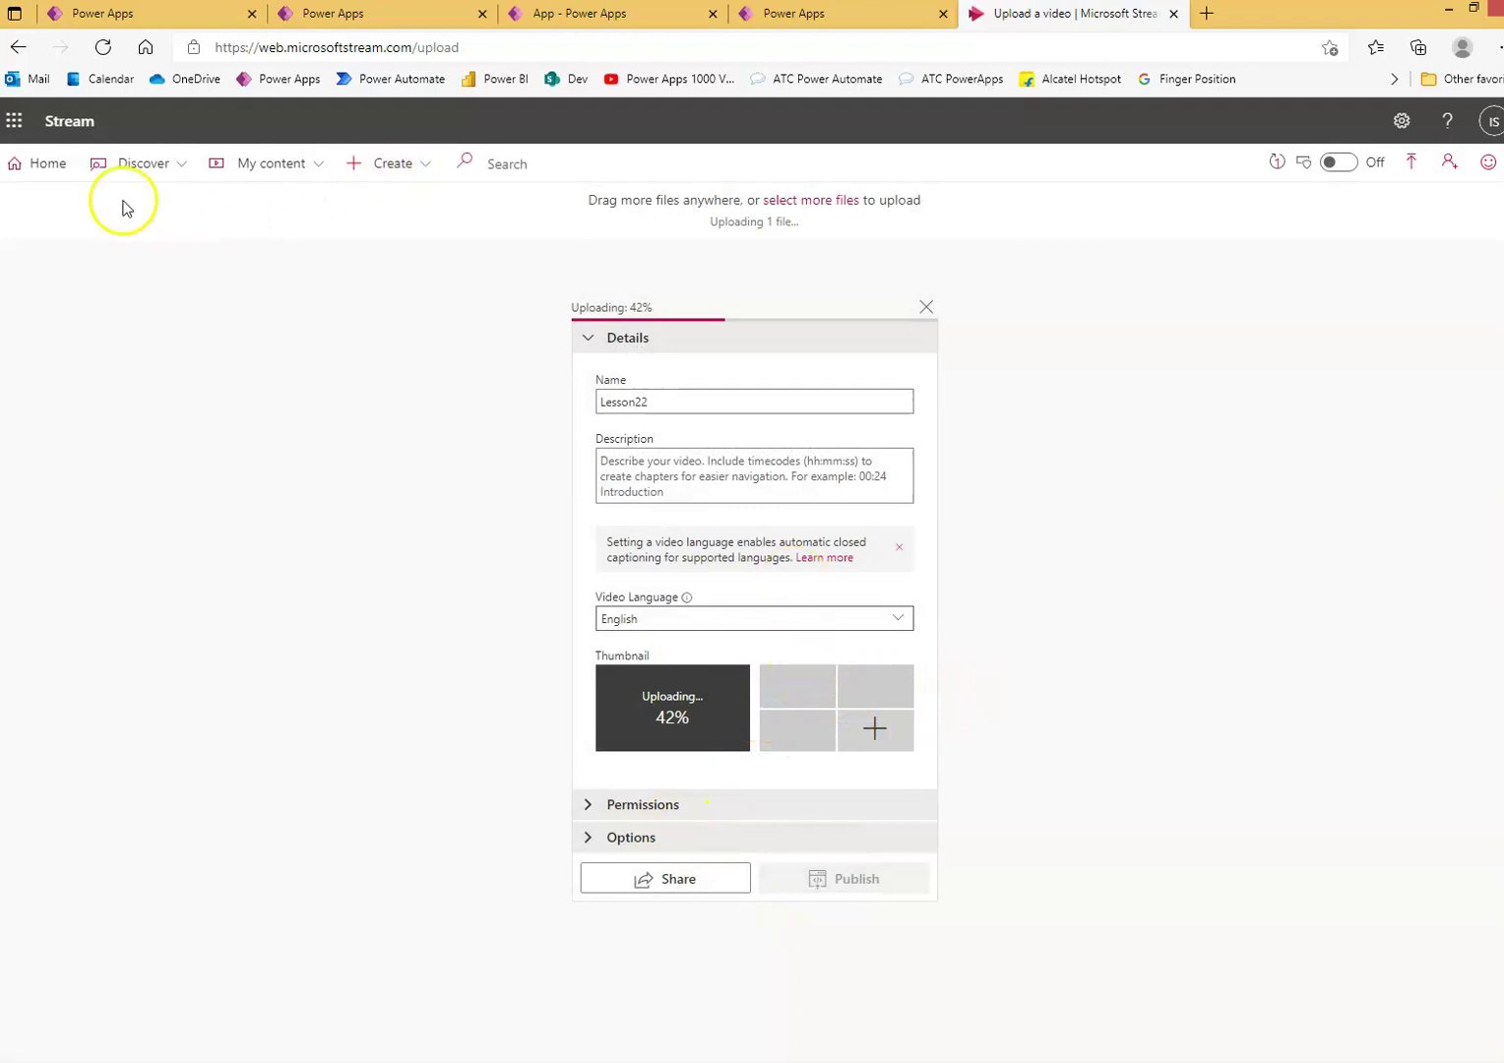
- Go to My content > Videos, accepting the upload notice
{"action": "left_click", "coordinate": [300, 168]}
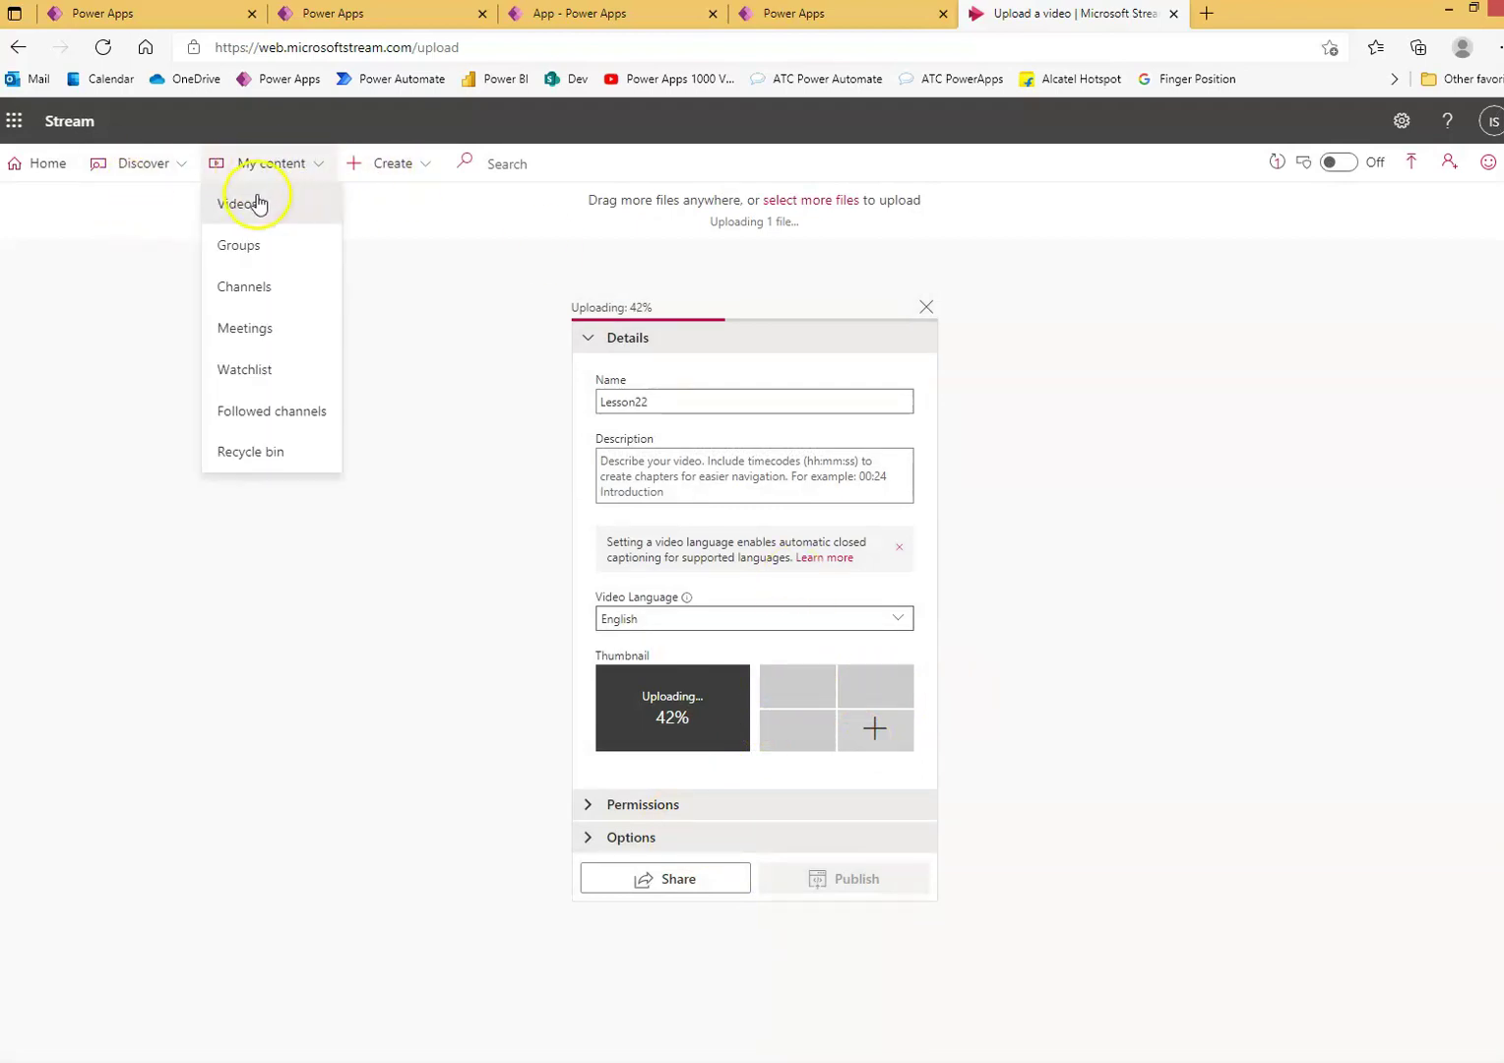
{"action": "left_click", "coordinate": [251, 201]}
{"action": "left_click", "coordinate": [830, 669]}
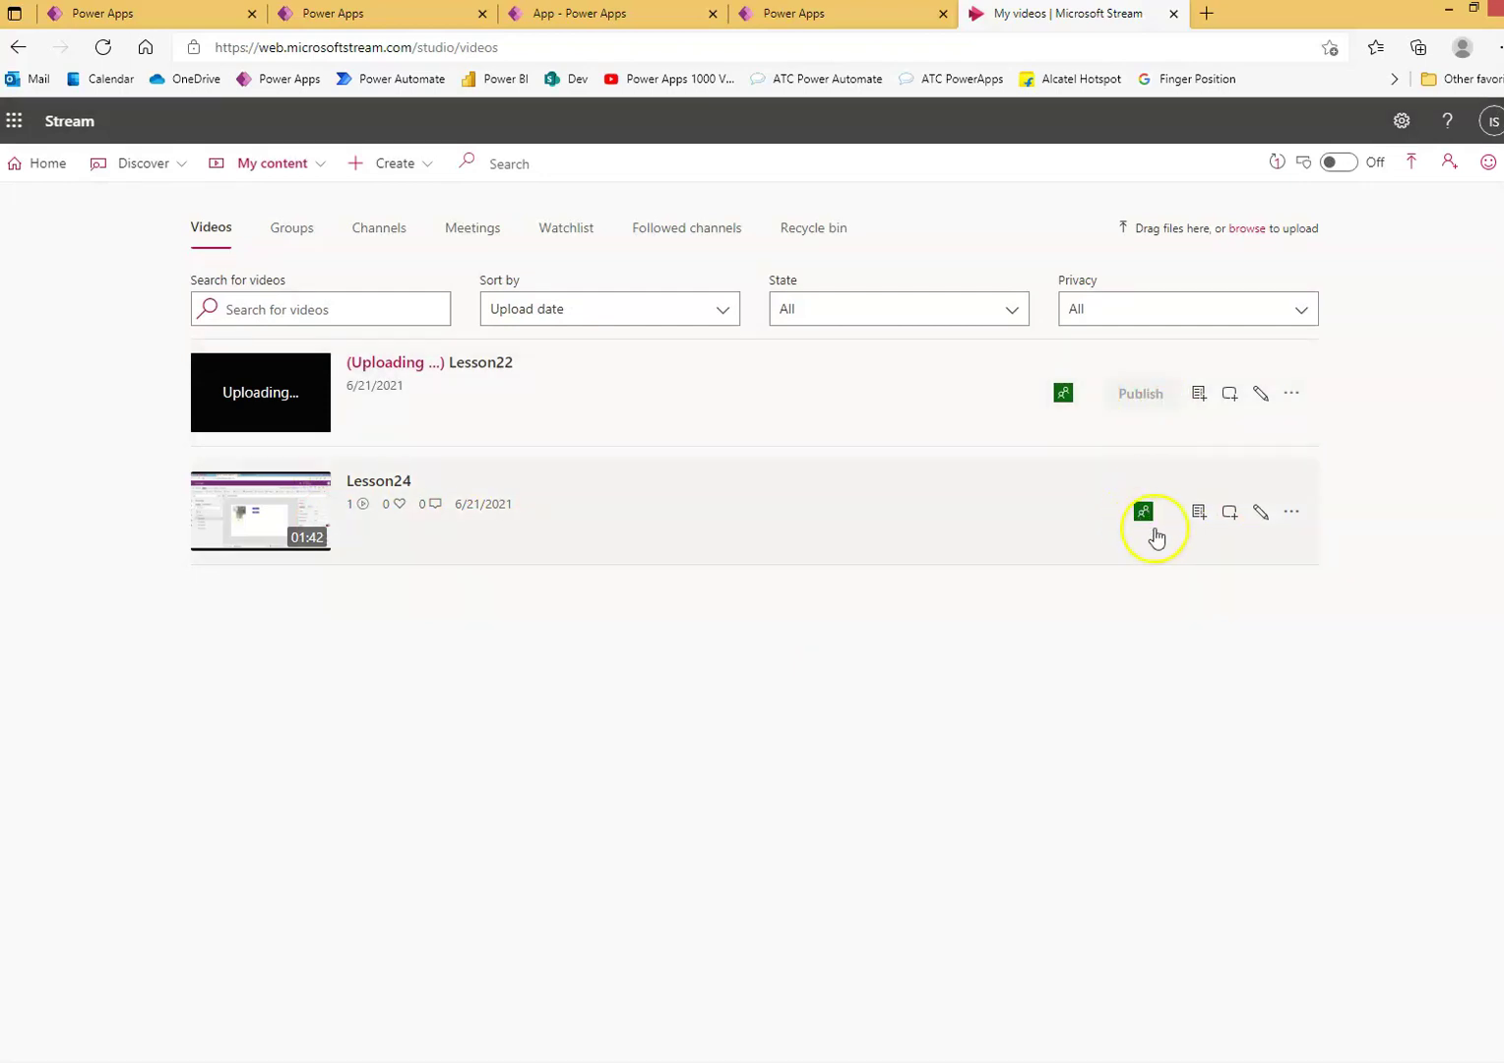
- Open the Lesson22 video's watch page while it is still processing
{"action": "left_click", "coordinate": [1139, 398]}
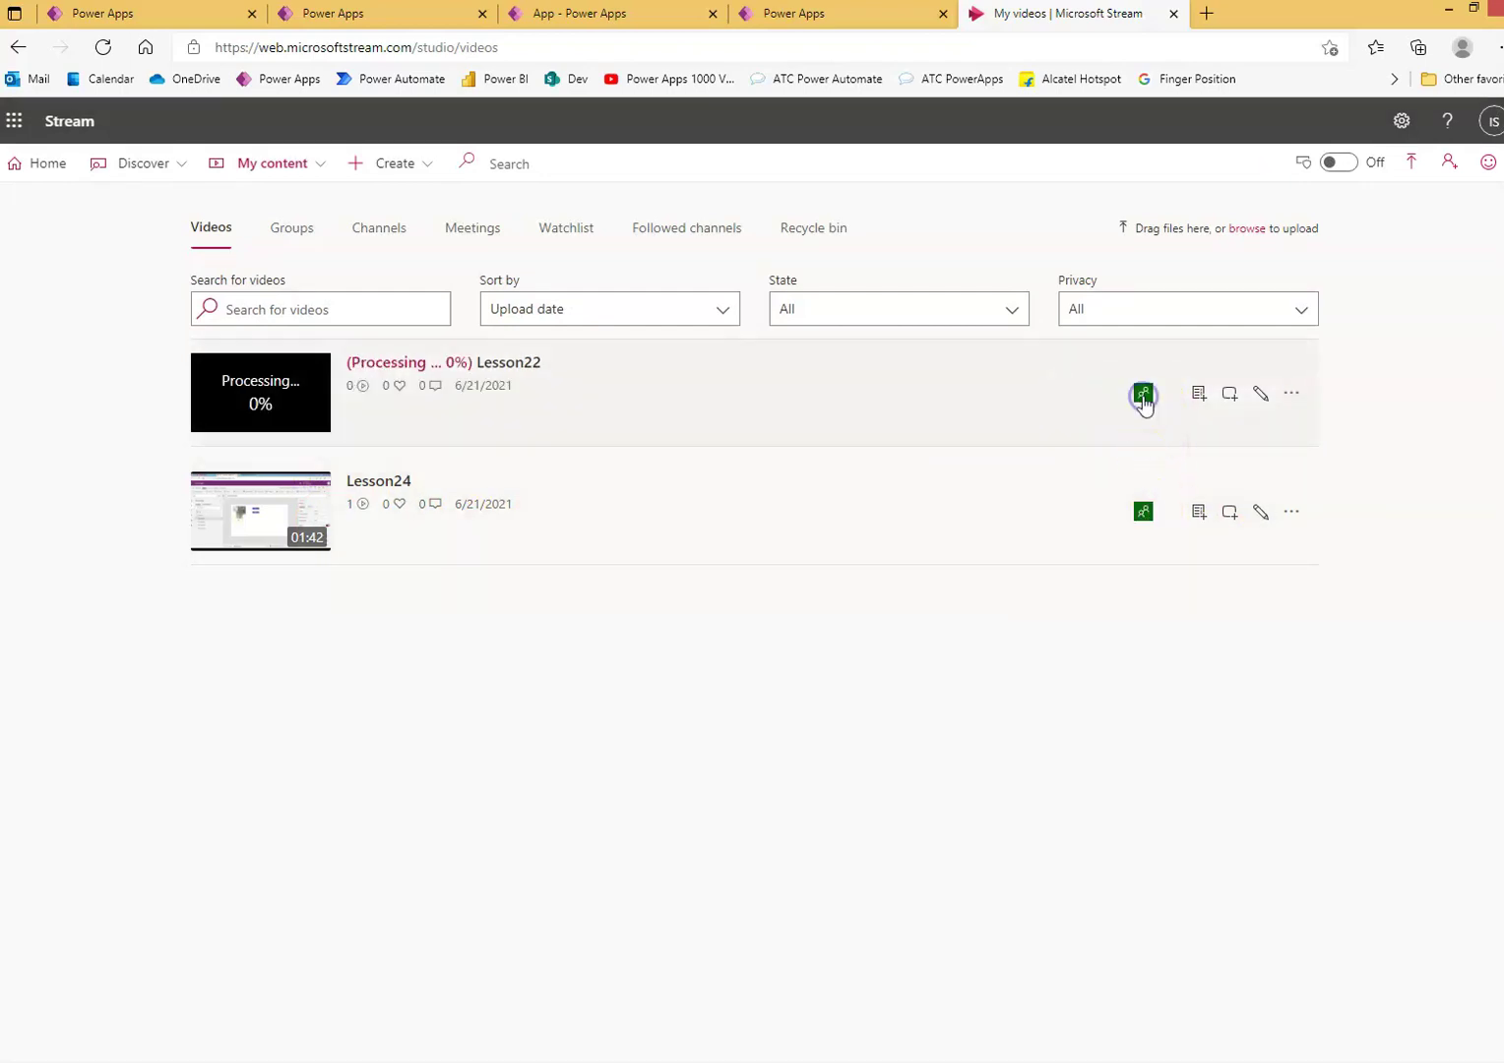
{"action": "left_click", "coordinate": [271, 400]}
{"action": "left_click", "coordinate": [281, 440]}
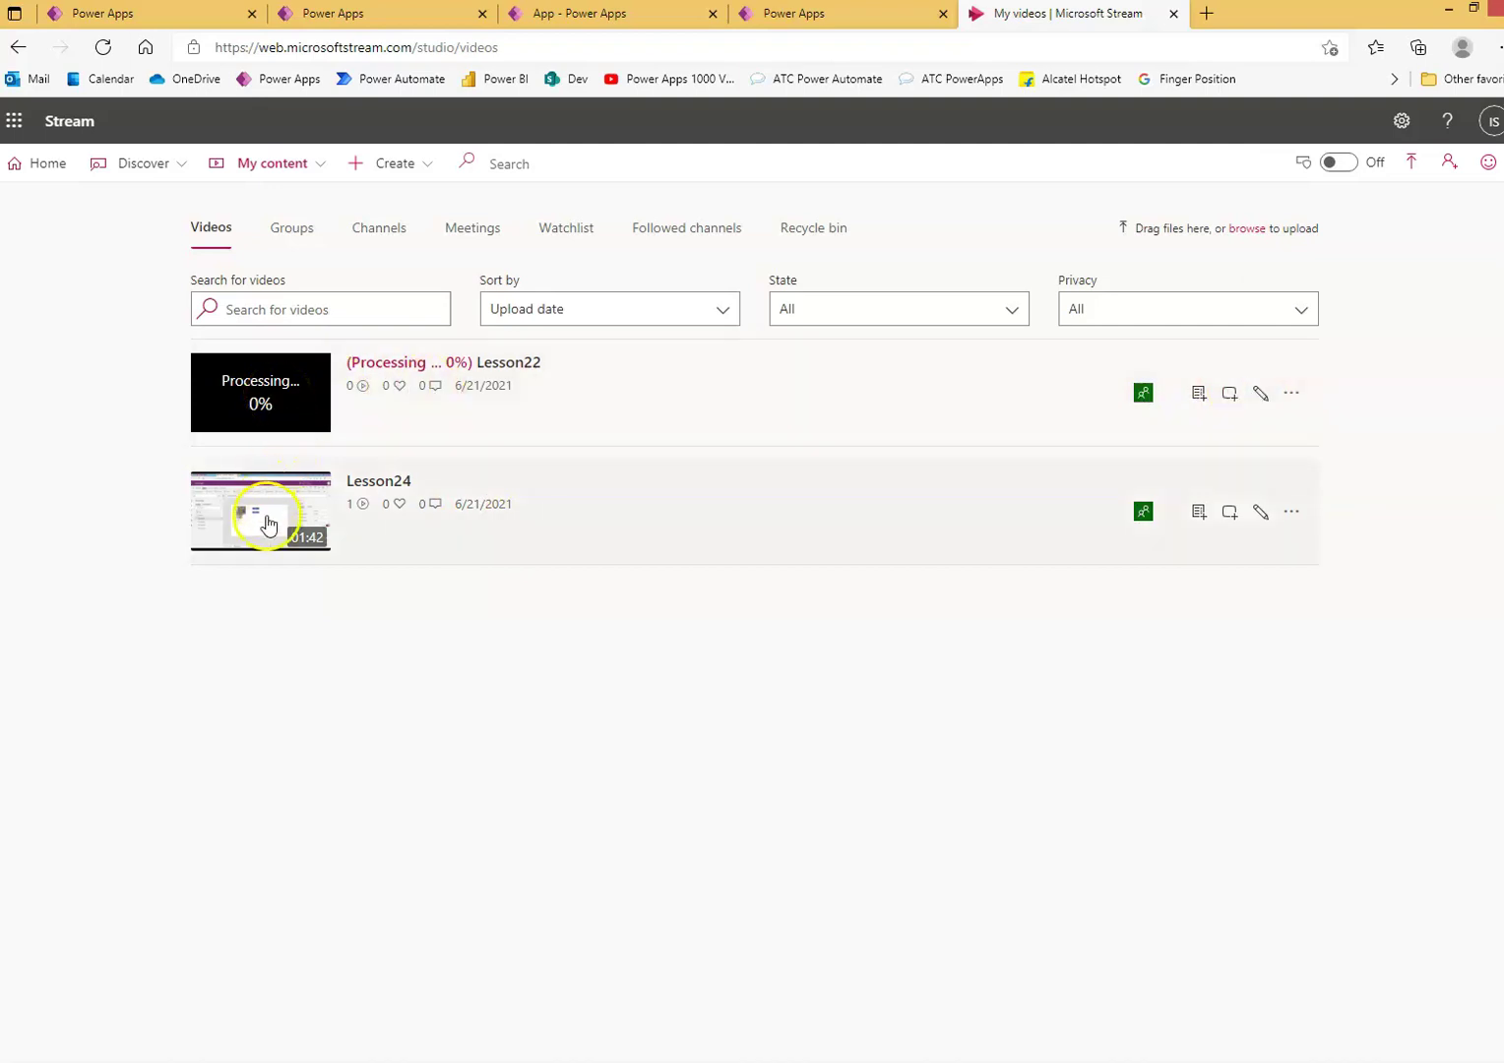
{"action": "left_click", "coordinate": [288, 403]}
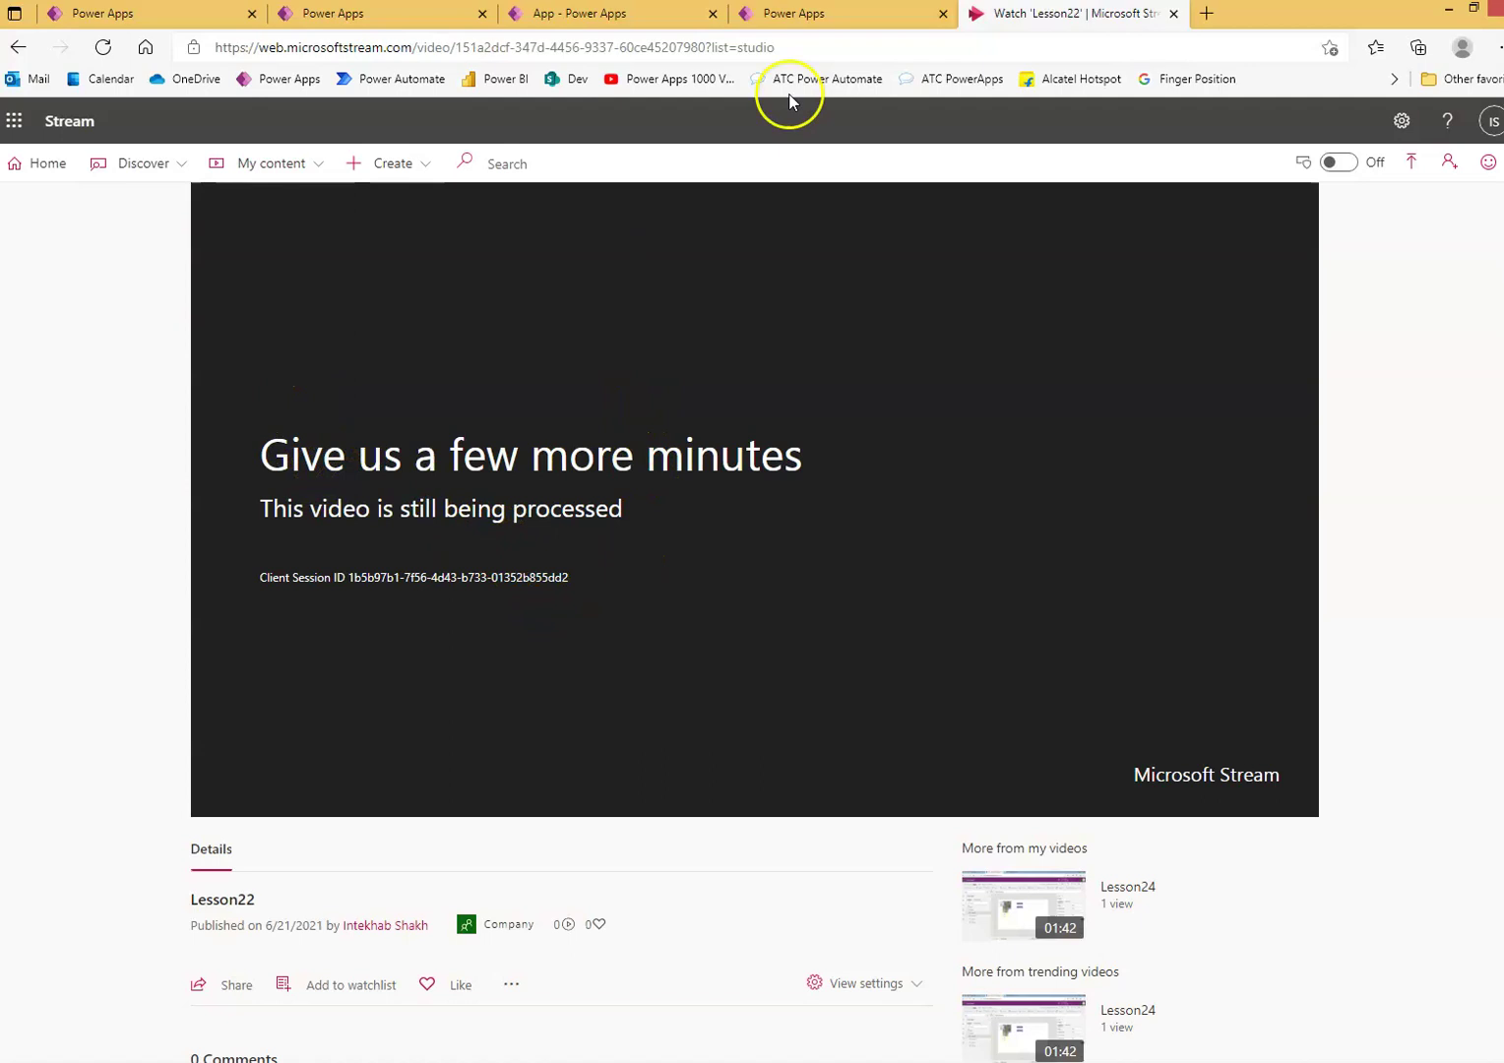
- Copy the Lesson22 watch page's web address from the address bar
{"action": "left_click", "coordinate": [841, 40]}
{"action": "left_click", "coordinate": [810, 43]}
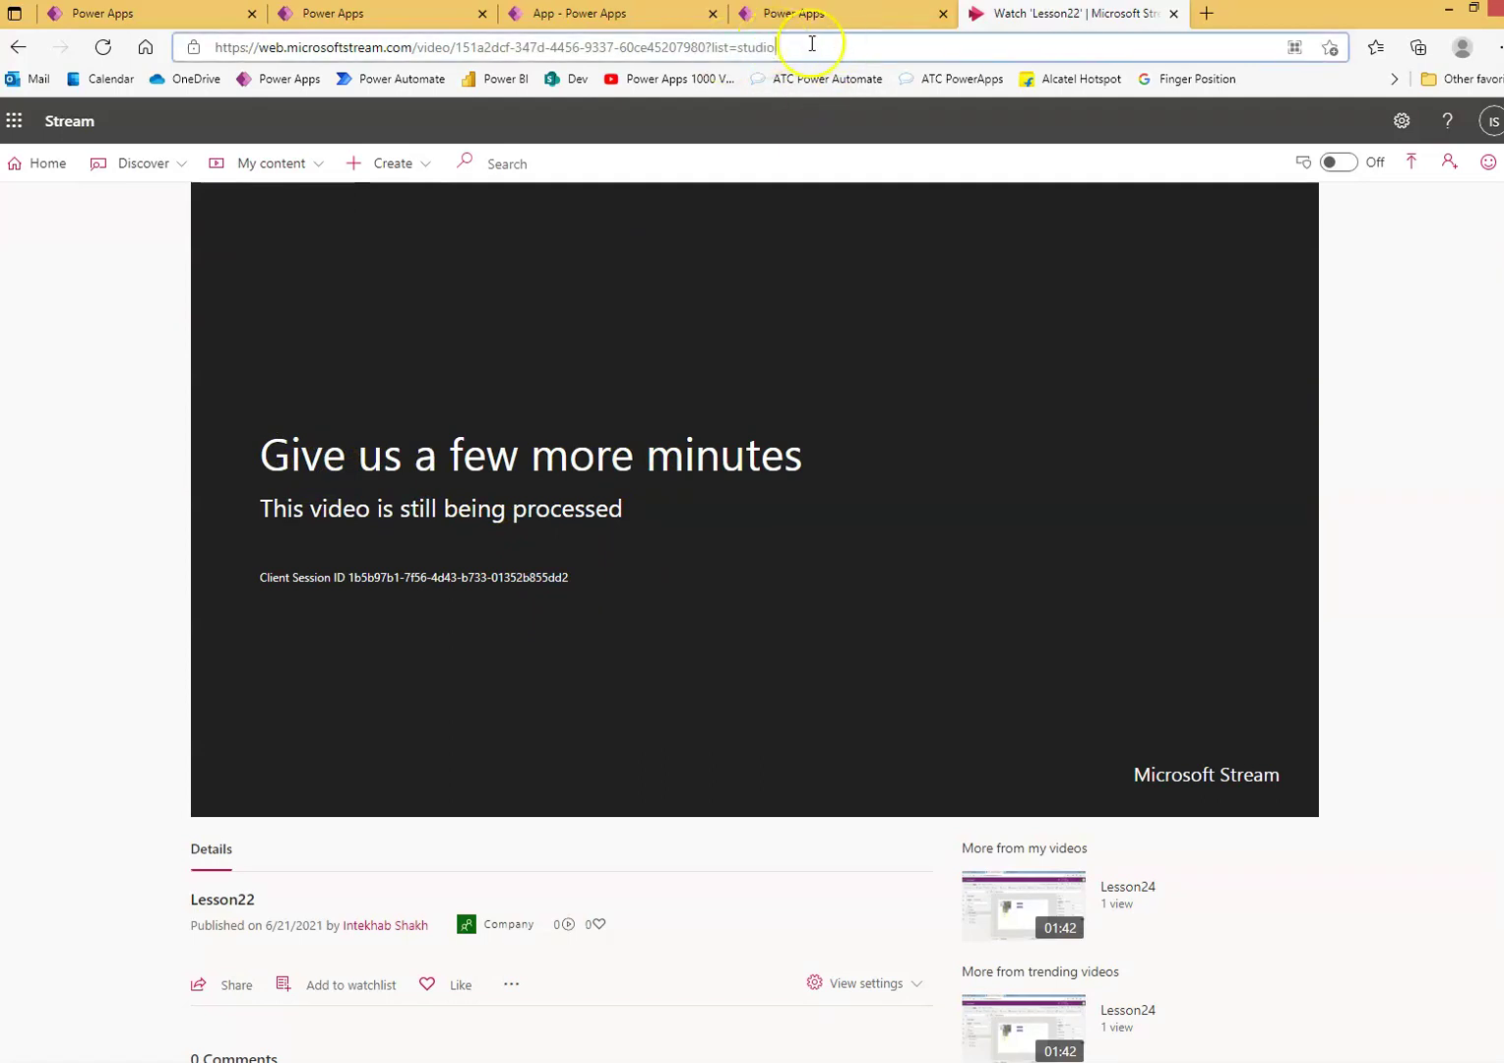
{"action": "left_click_drag", "start_coordinate": [825, 47], "coordinate": [117, 53]}
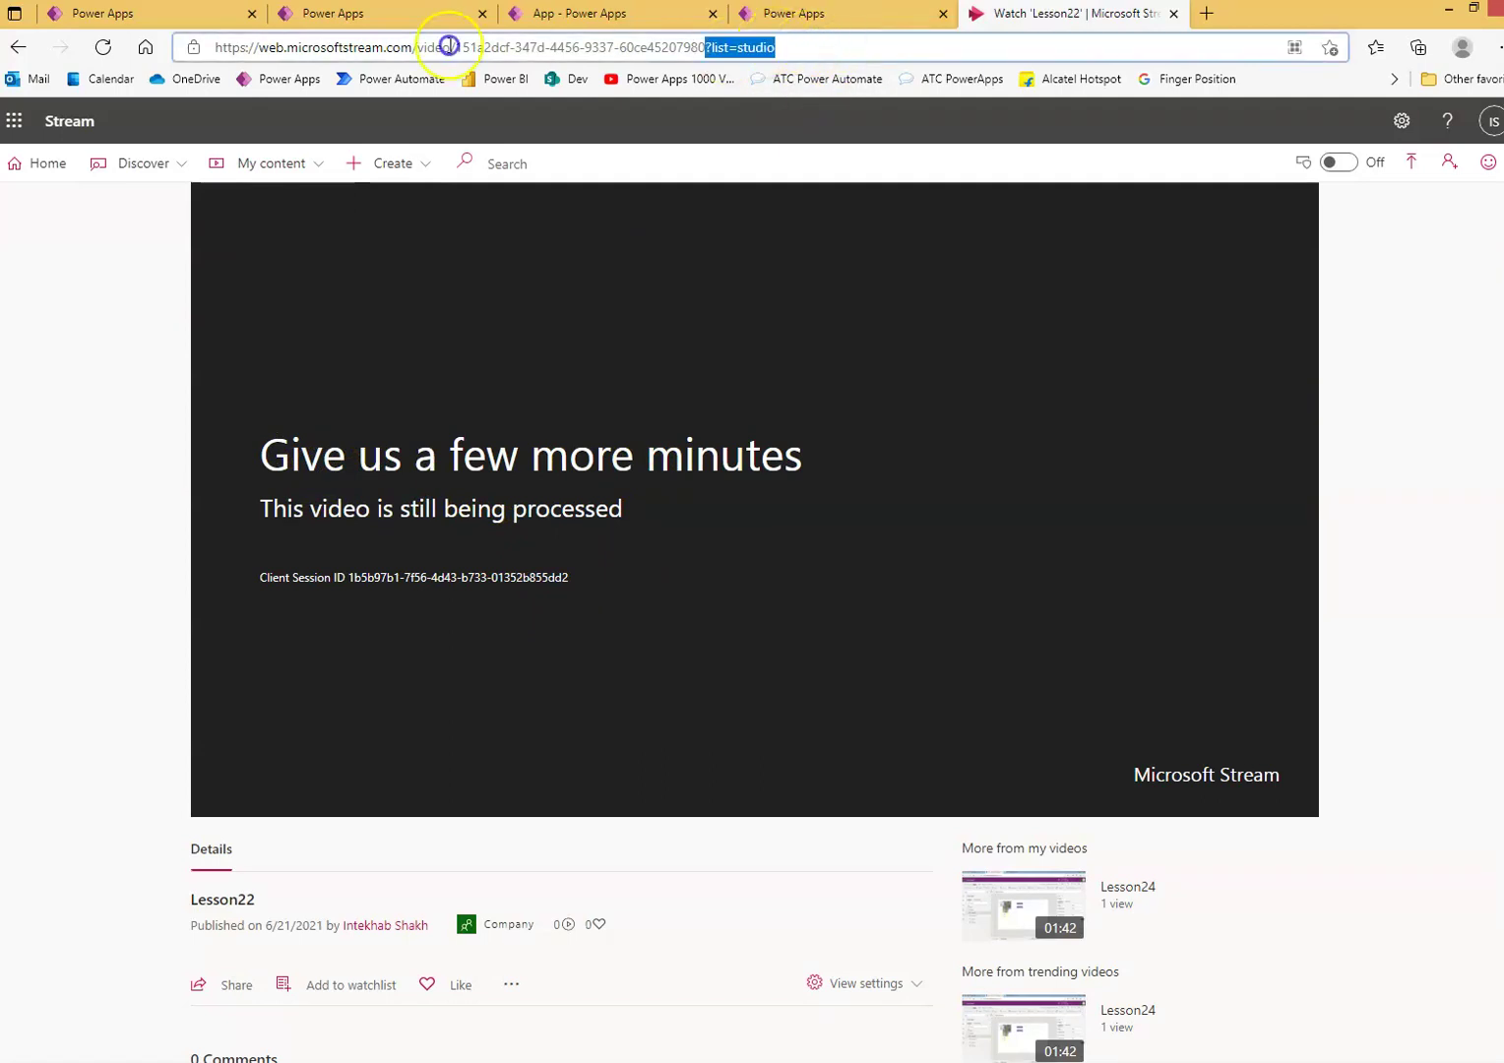
{"action": "right_click", "coordinate": [282, 55]}
{"action": "left_click", "coordinate": [357, 172]}
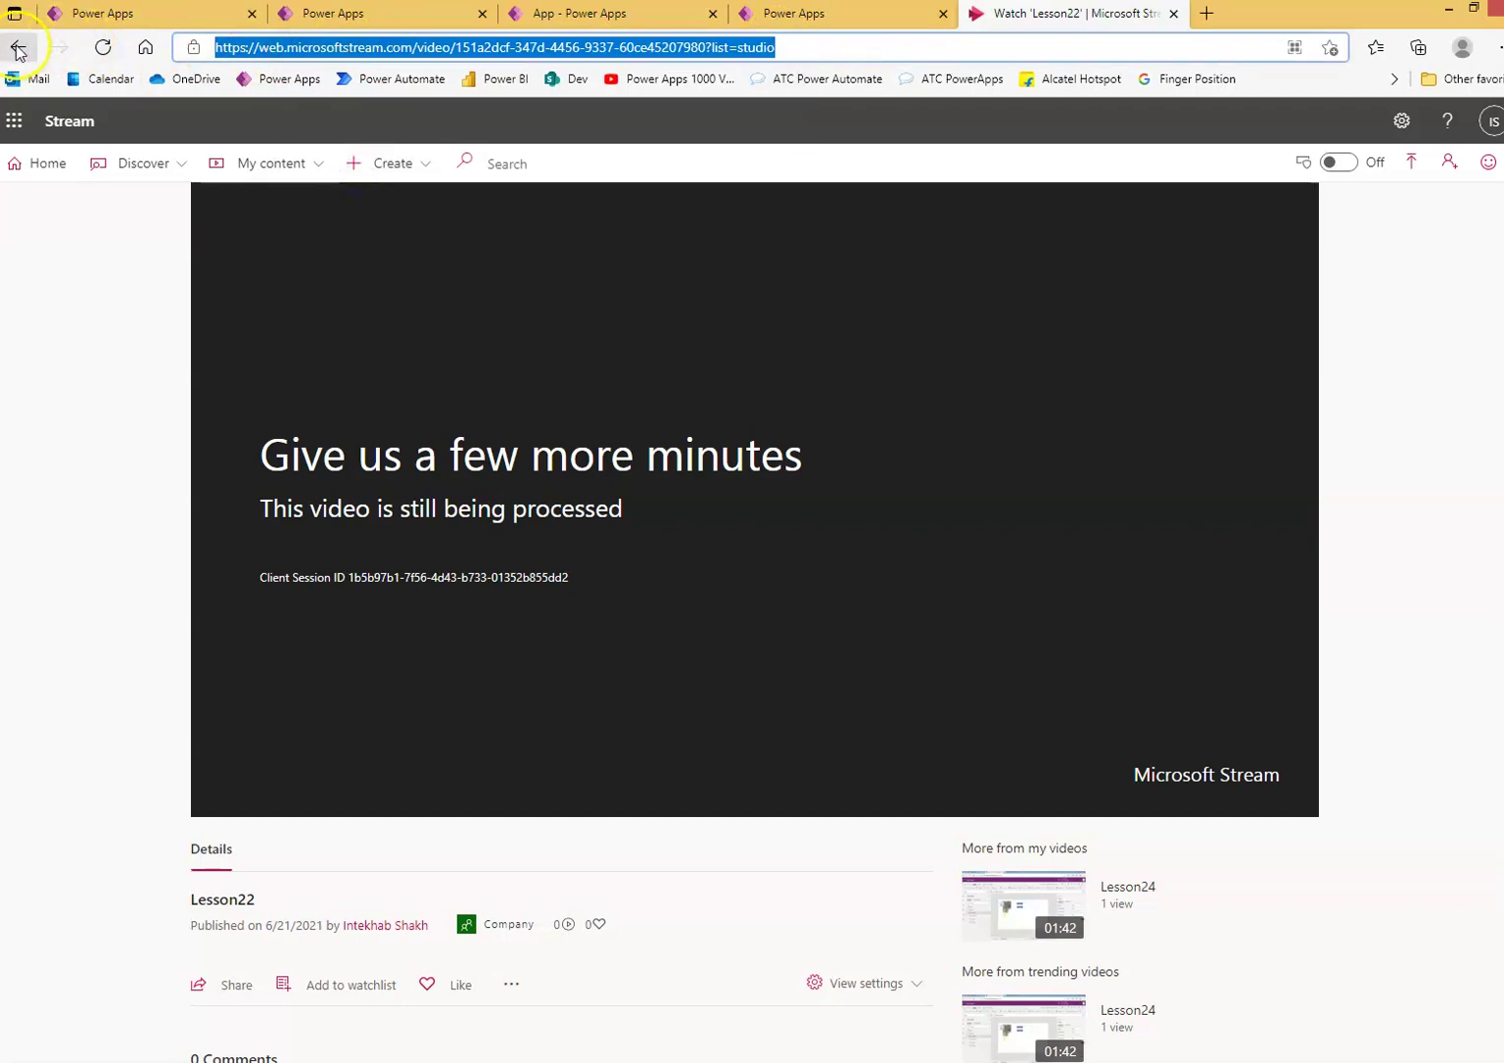
- Open Lesson24 from My videos, copy its web address and pause playback
{"action": "left_click", "coordinate": [17, 49]}
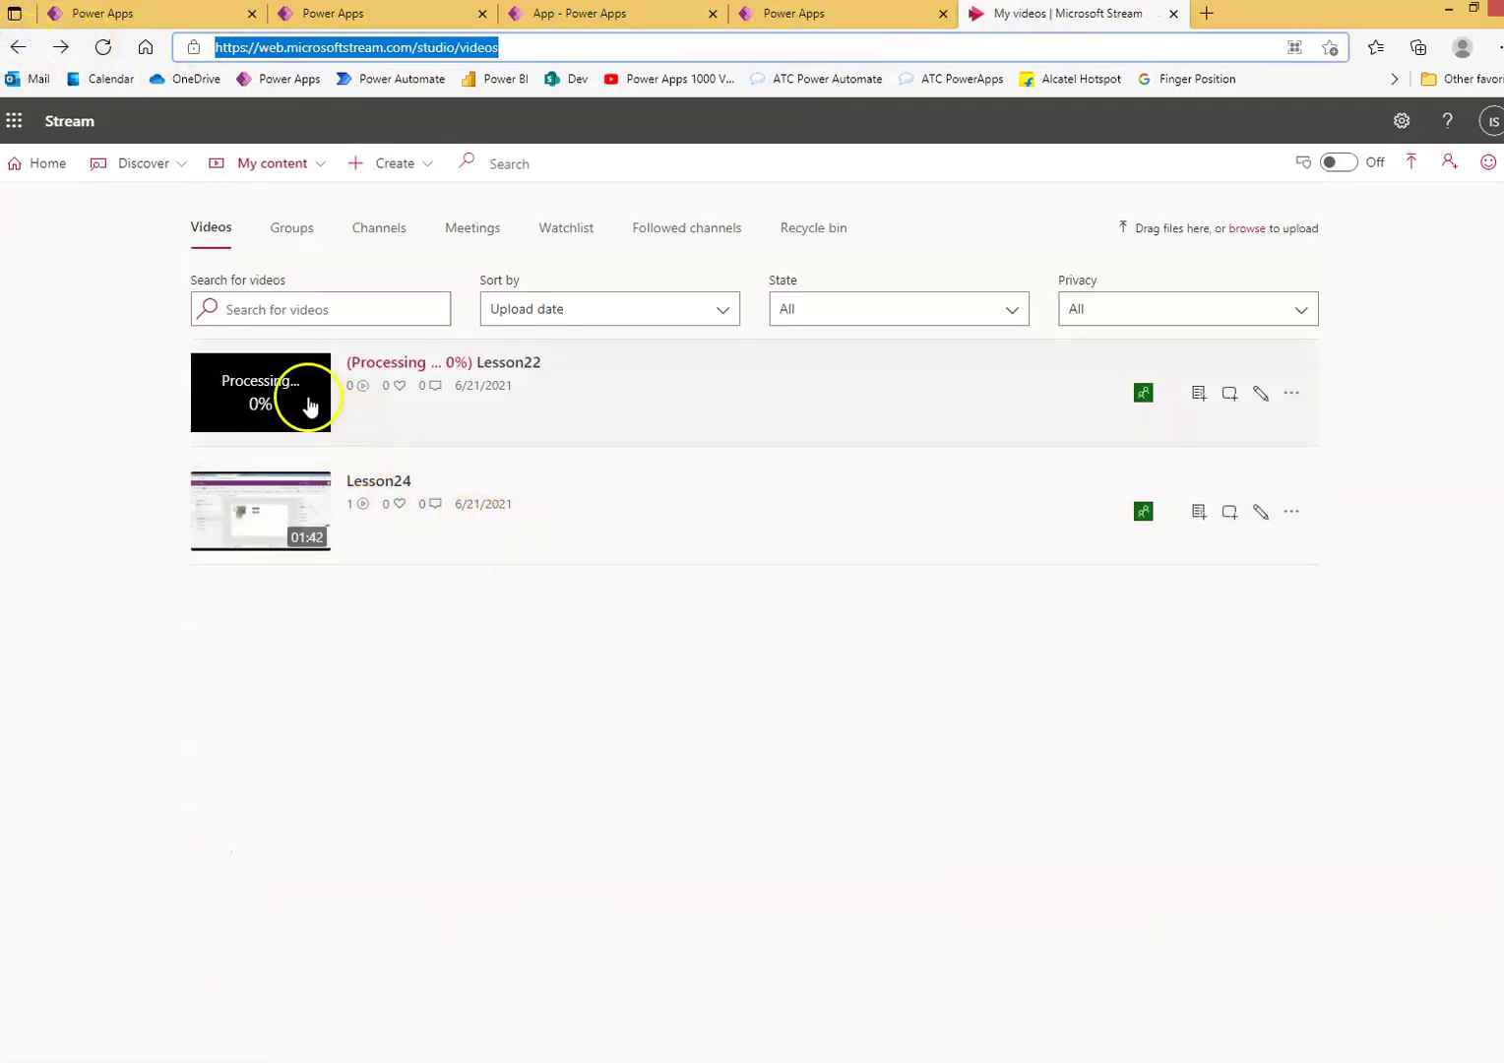
{"action": "left_click", "coordinate": [297, 520]}
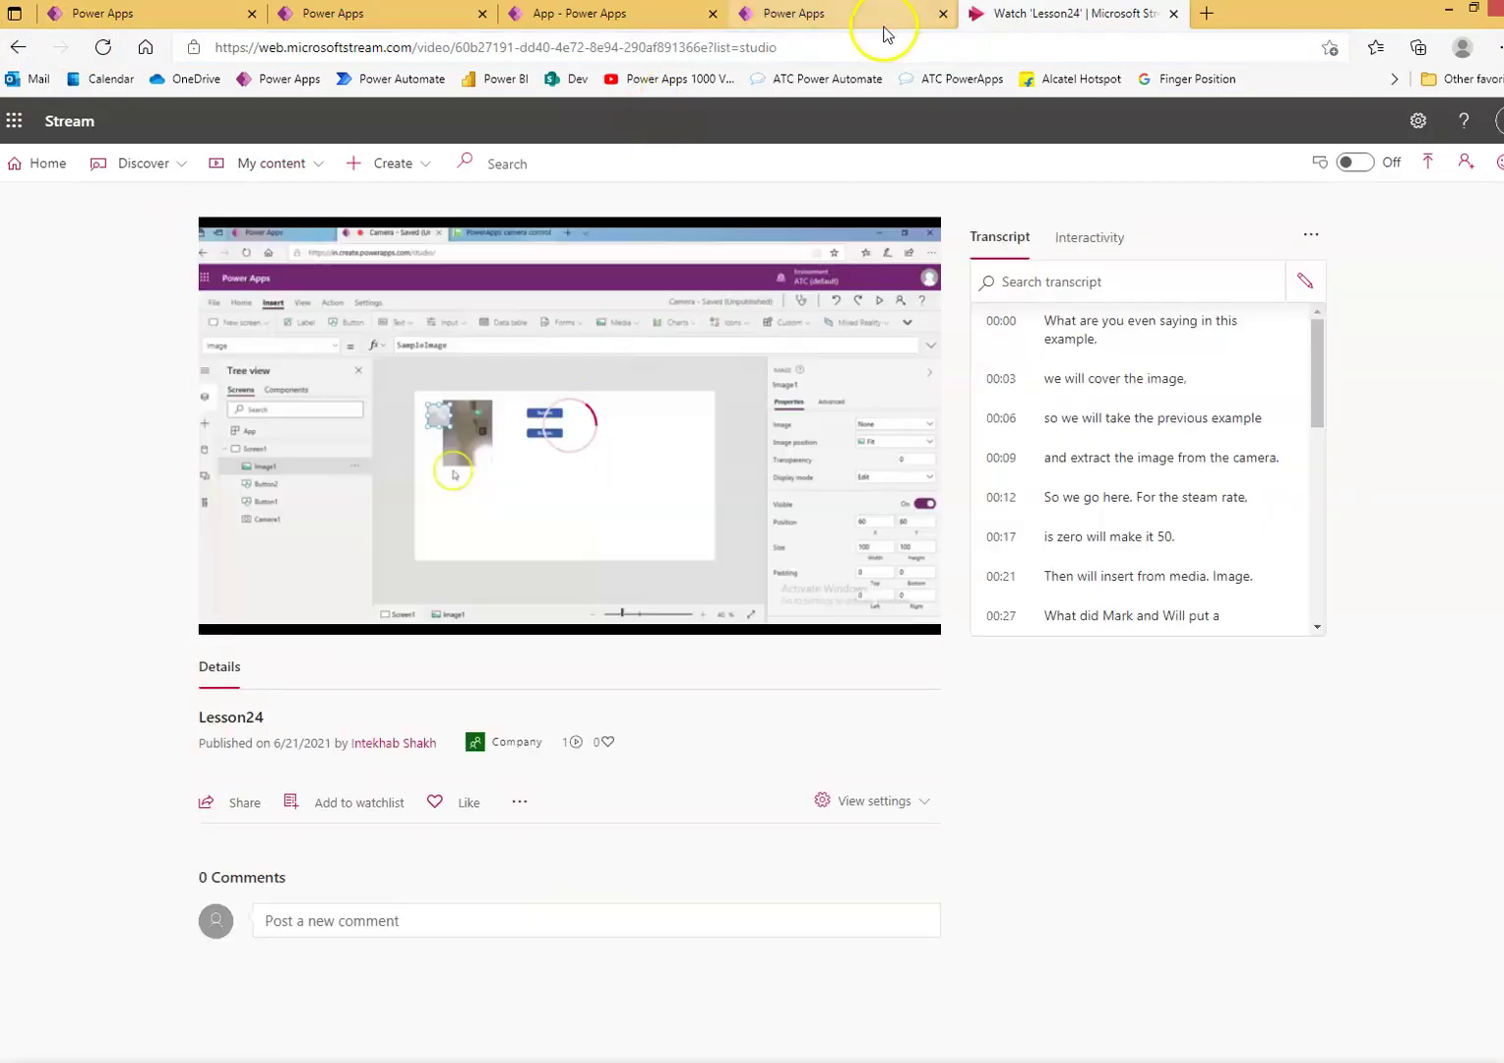
{"action": "left_click", "coordinate": [864, 48]}
{"action": "right_click", "coordinate": [573, 47]}
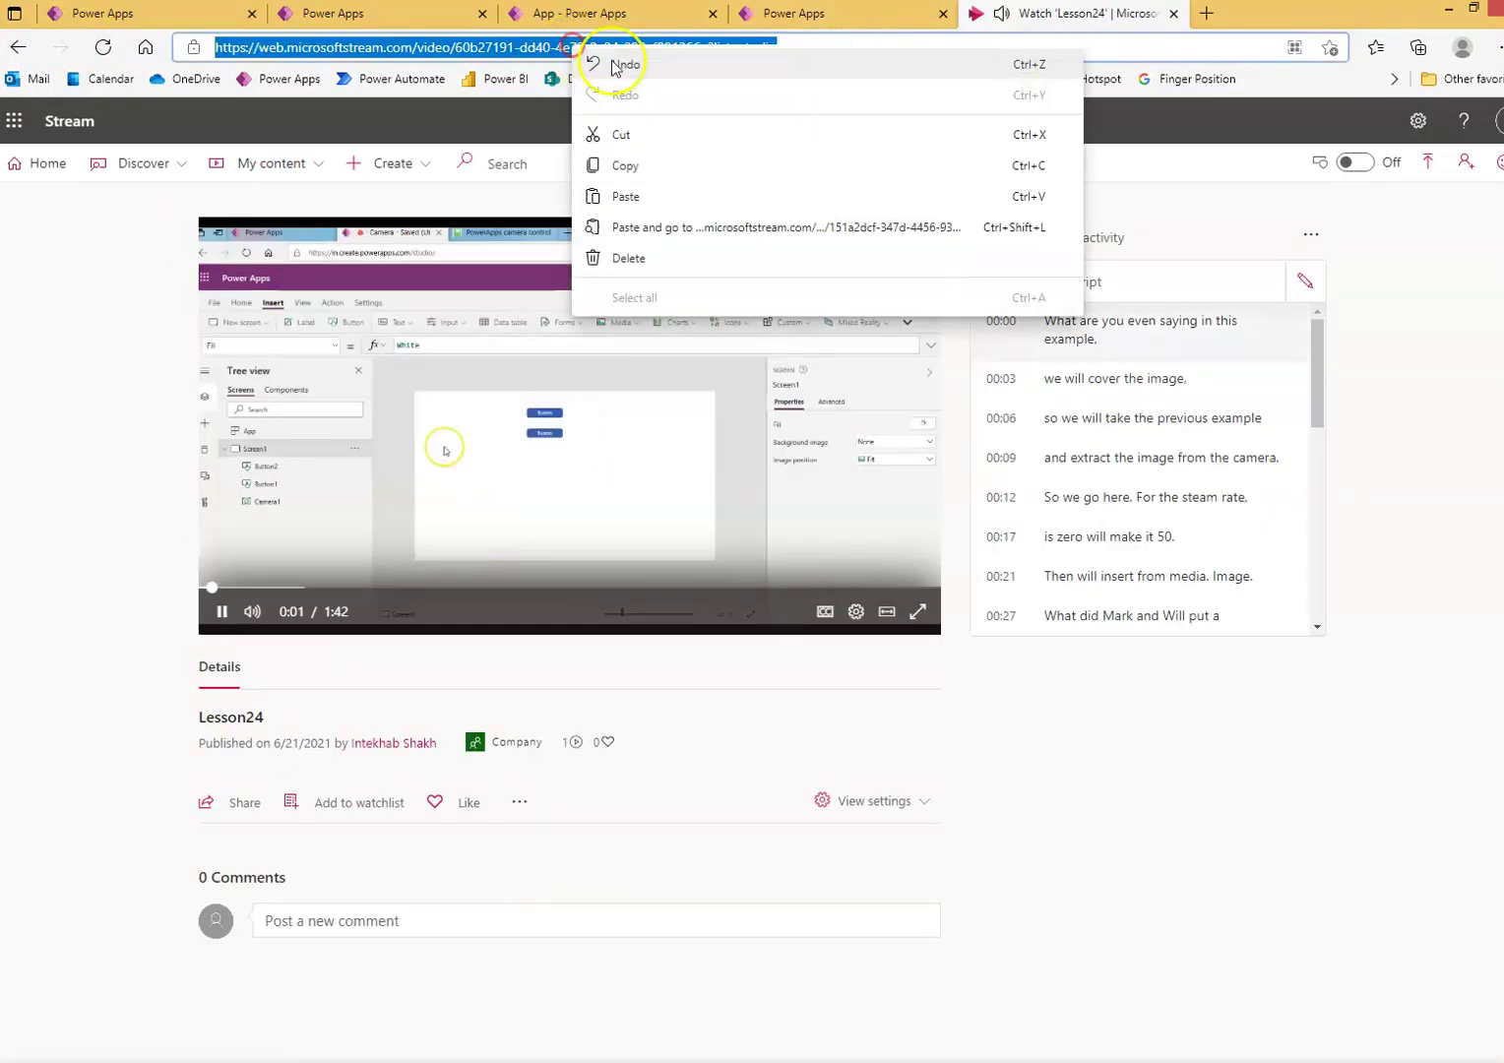
{"action": "left_click", "coordinate": [632, 164]}
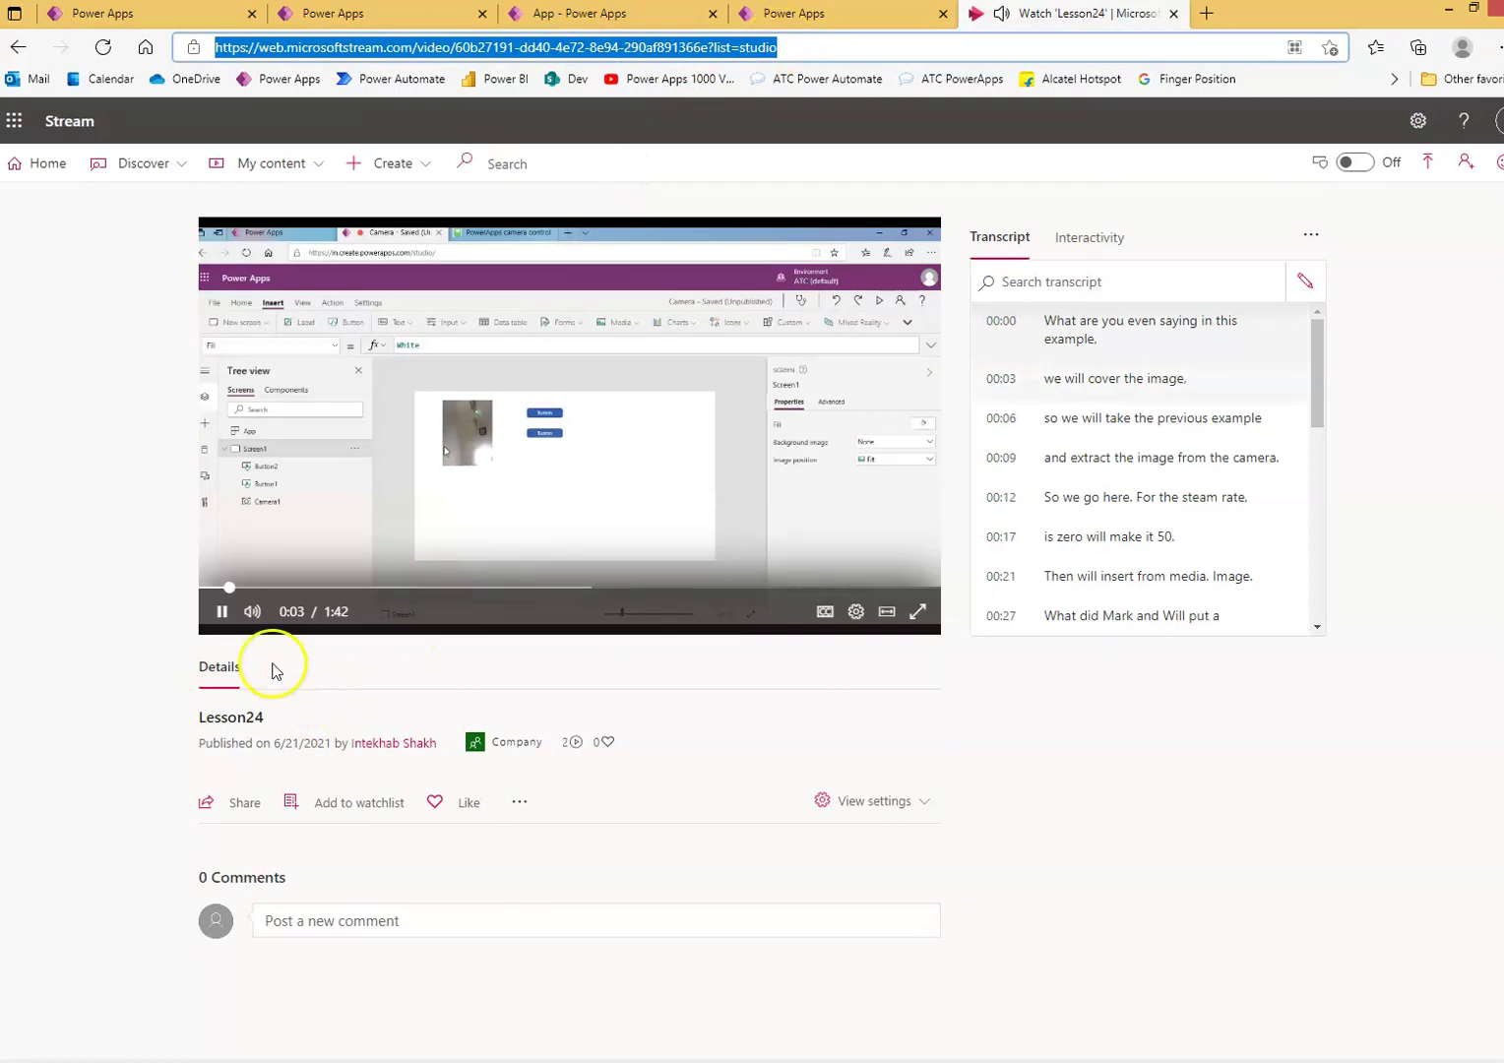
{"action": "left_click", "coordinate": [222, 611]}
- Paste the Lesson24 link as MicrosoftStream1's StreamUrl so the canvas shows that video
{"action": "left_click", "coordinate": [827, 17]}
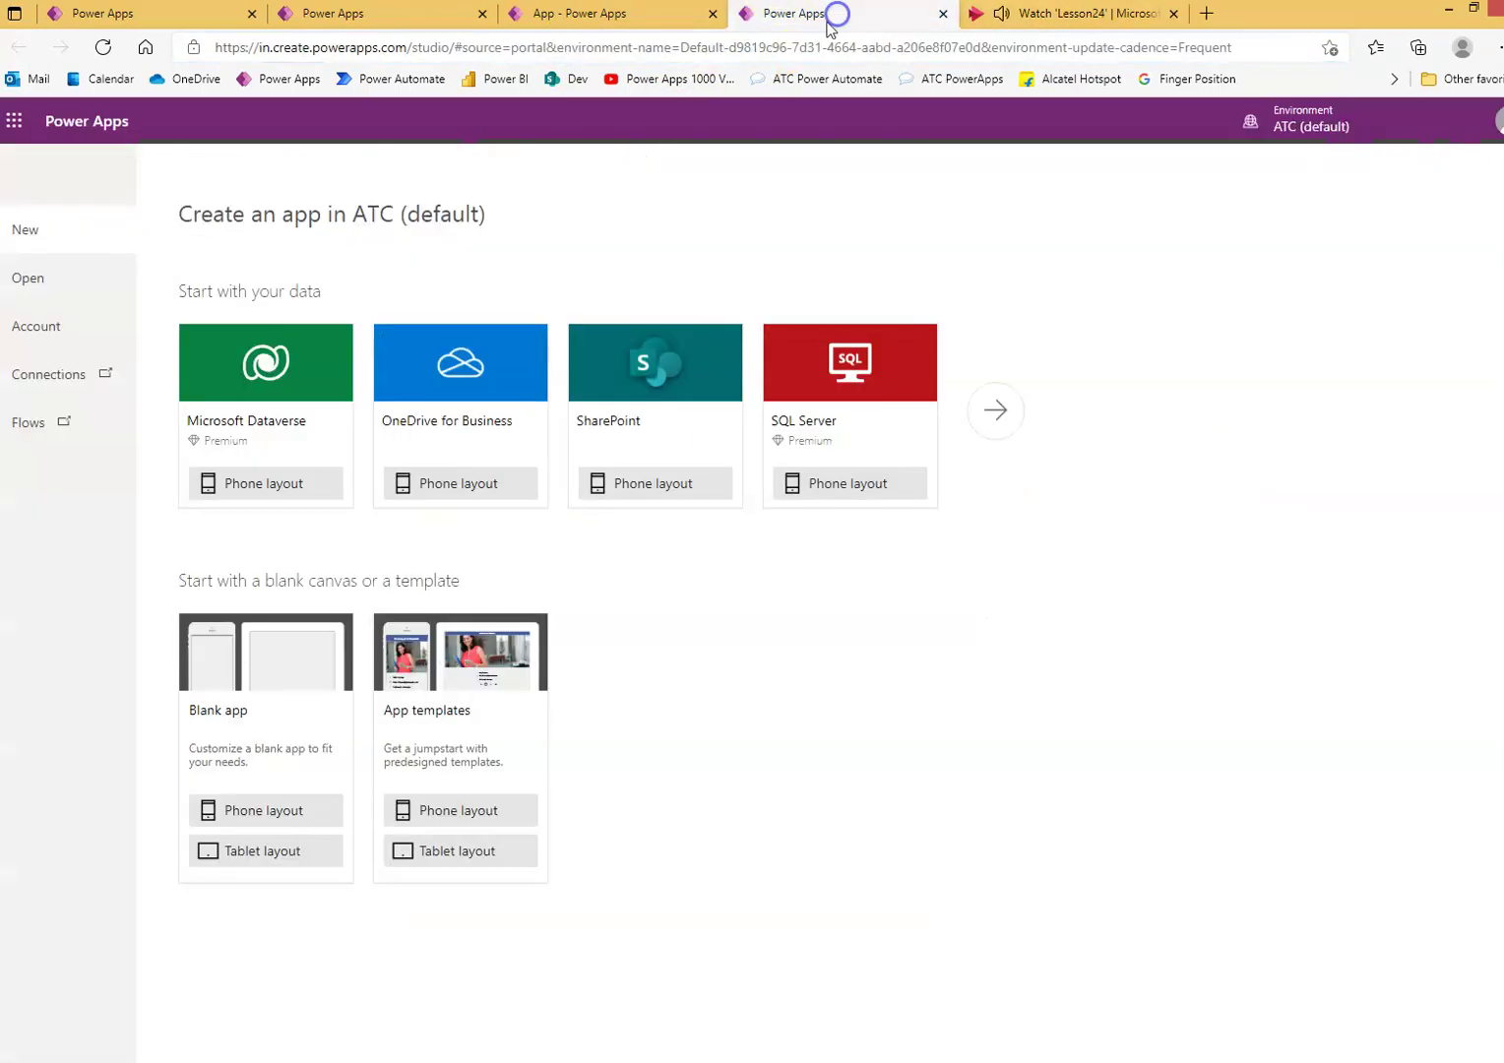
{"action": "left_click", "coordinate": [577, 13]}
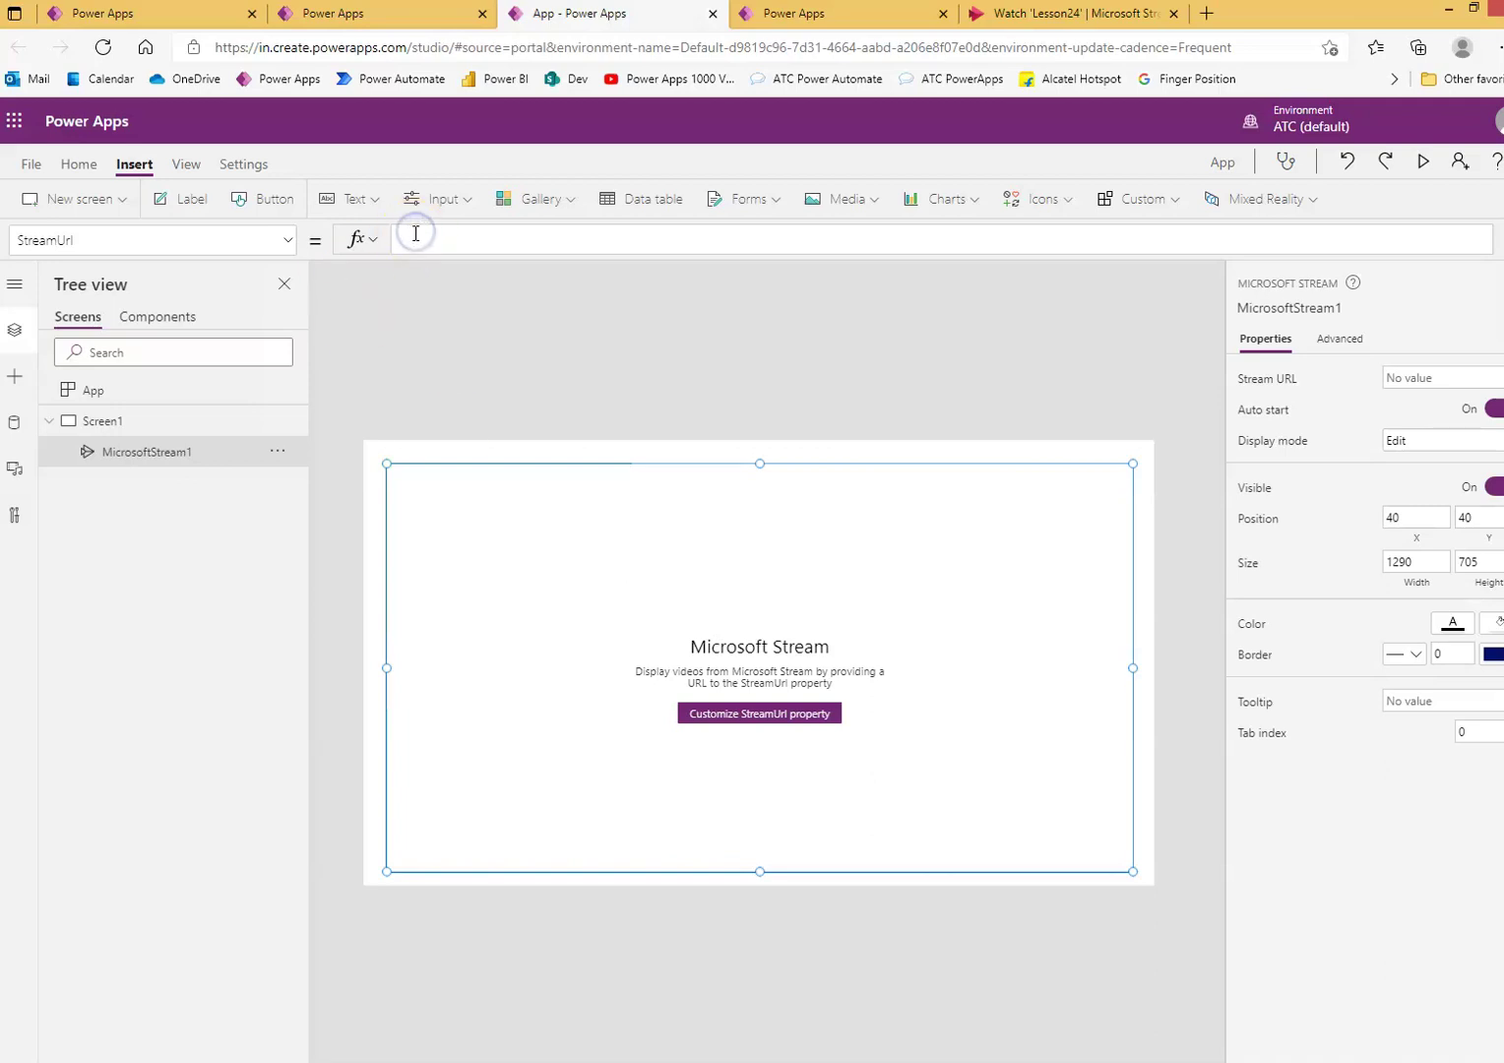
{"action": "key", "text": "ctrl+v"}
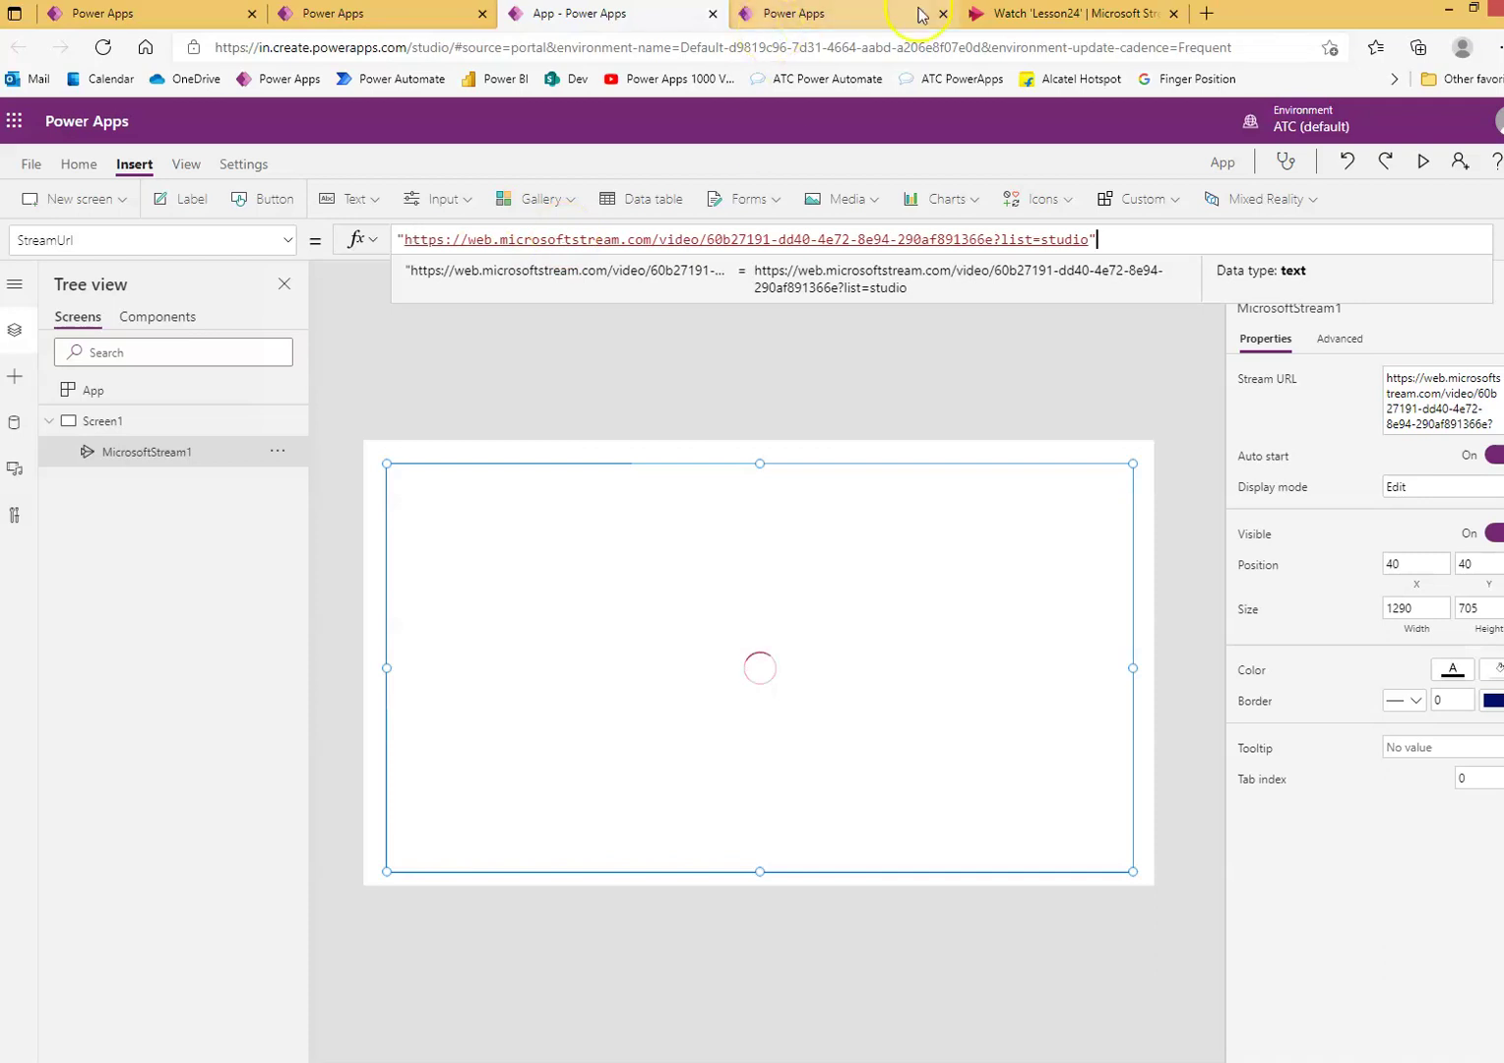
{"action": "left_click", "coordinate": [1046, 17]}
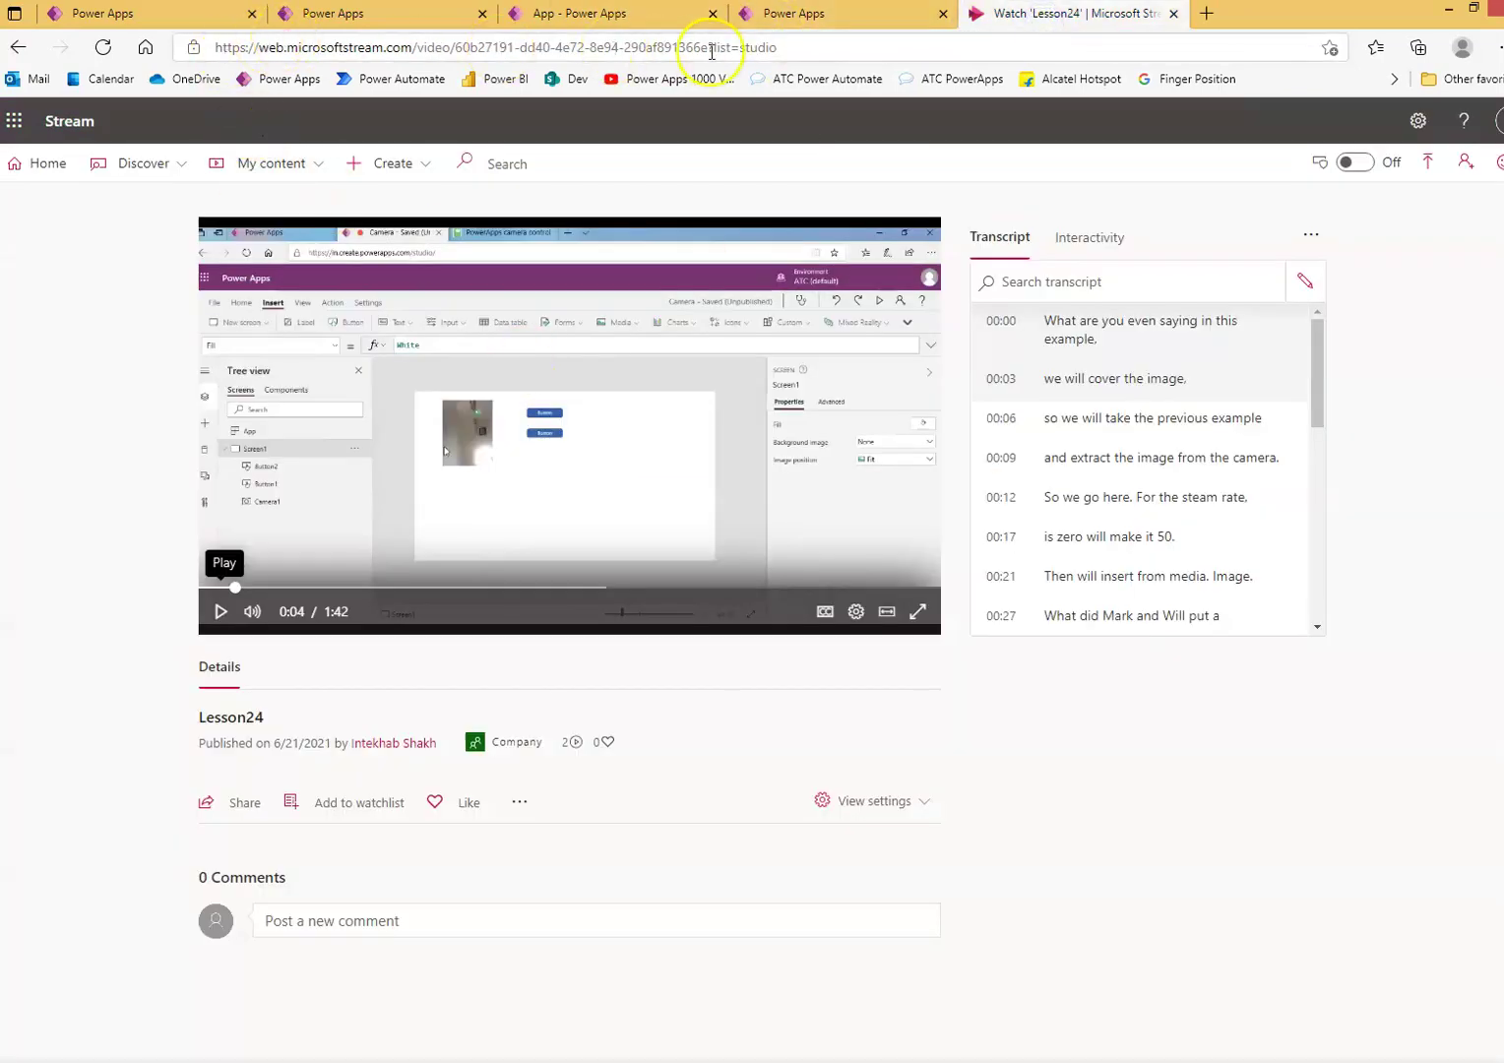
{"action": "left_click", "coordinate": [352, 15]}
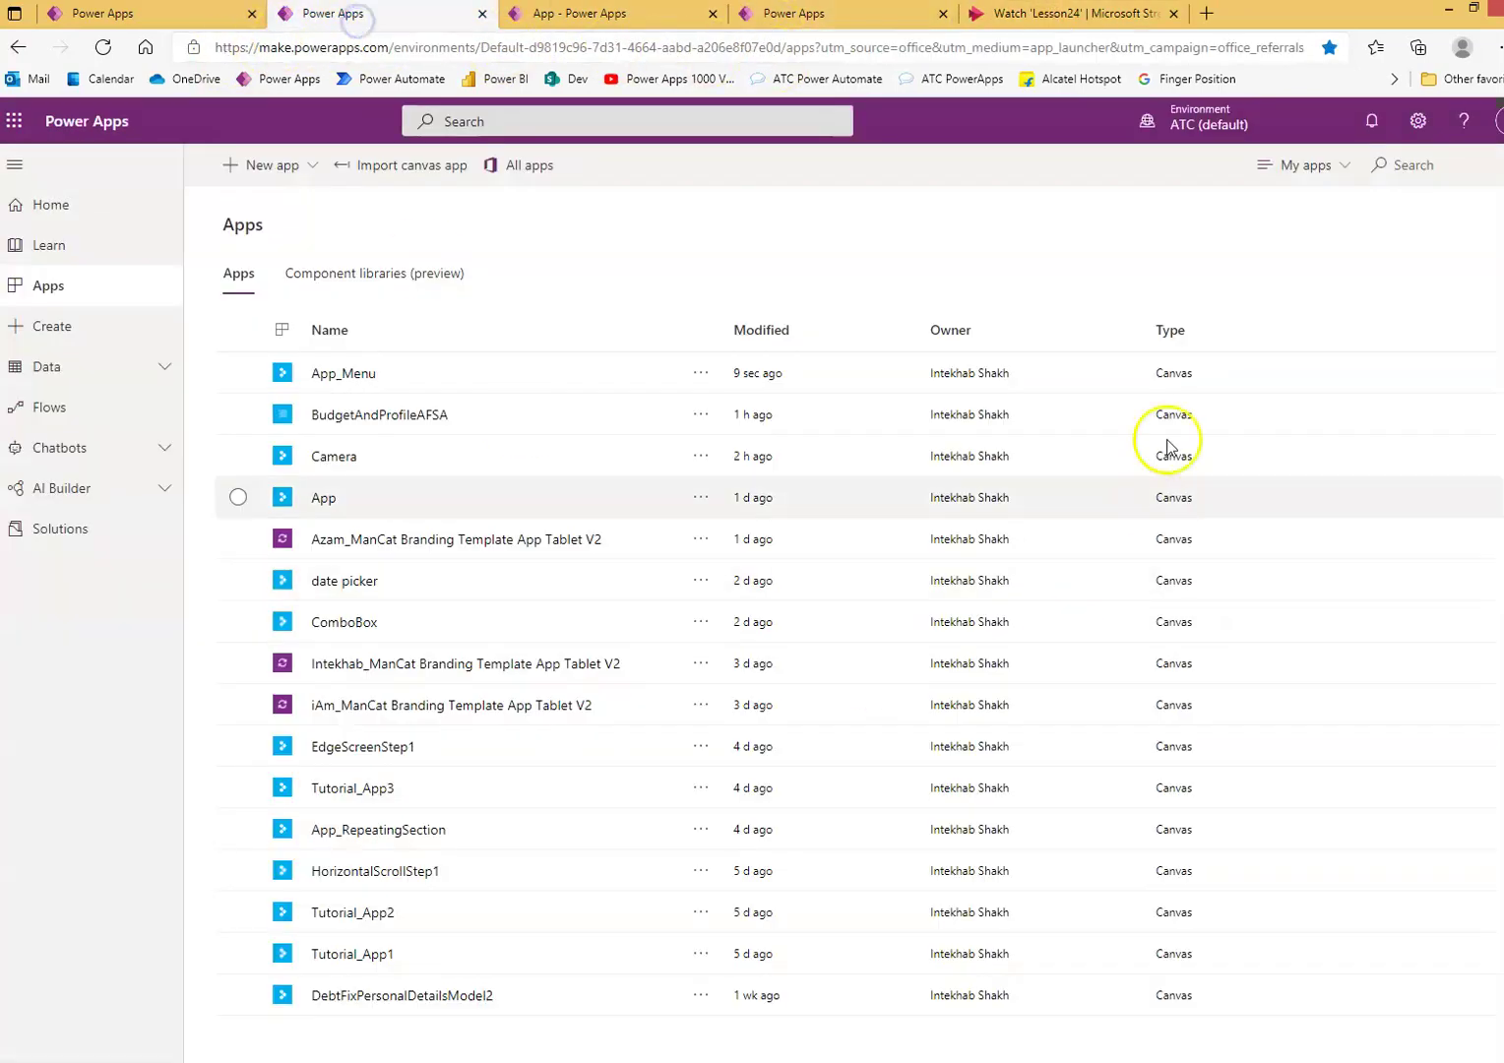
{"action": "left_click", "coordinate": [623, 16]}
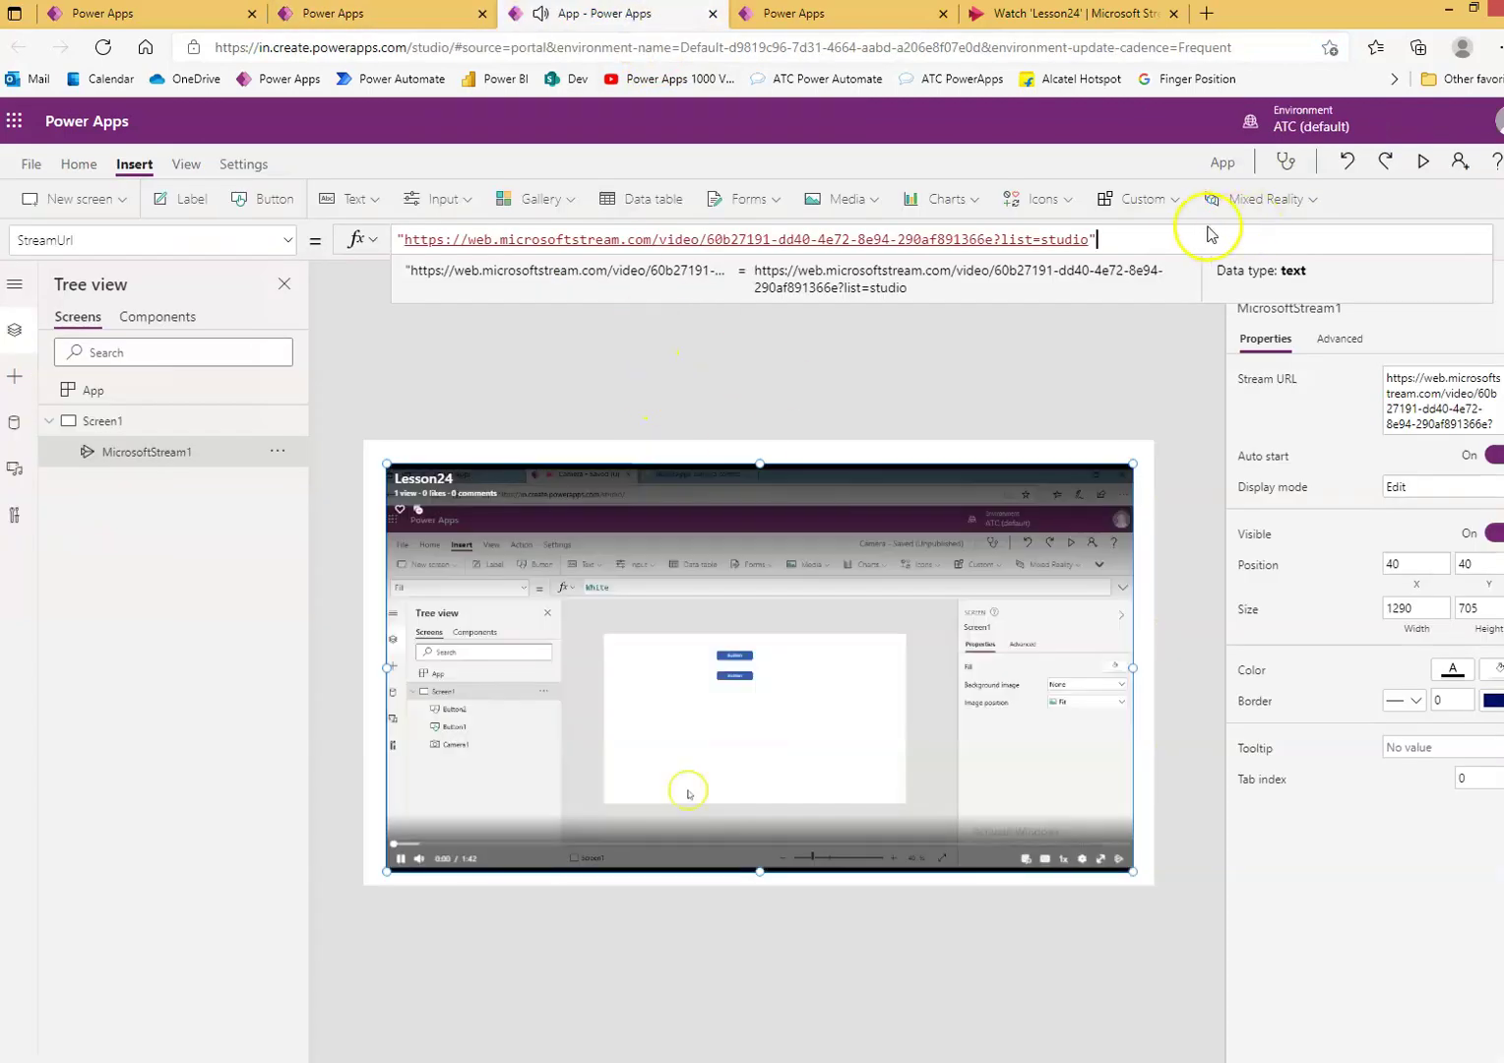
- Run the app in preview so the embedded Lesson24 Stream video plays
{"action": "left_click", "coordinate": [1424, 163]}
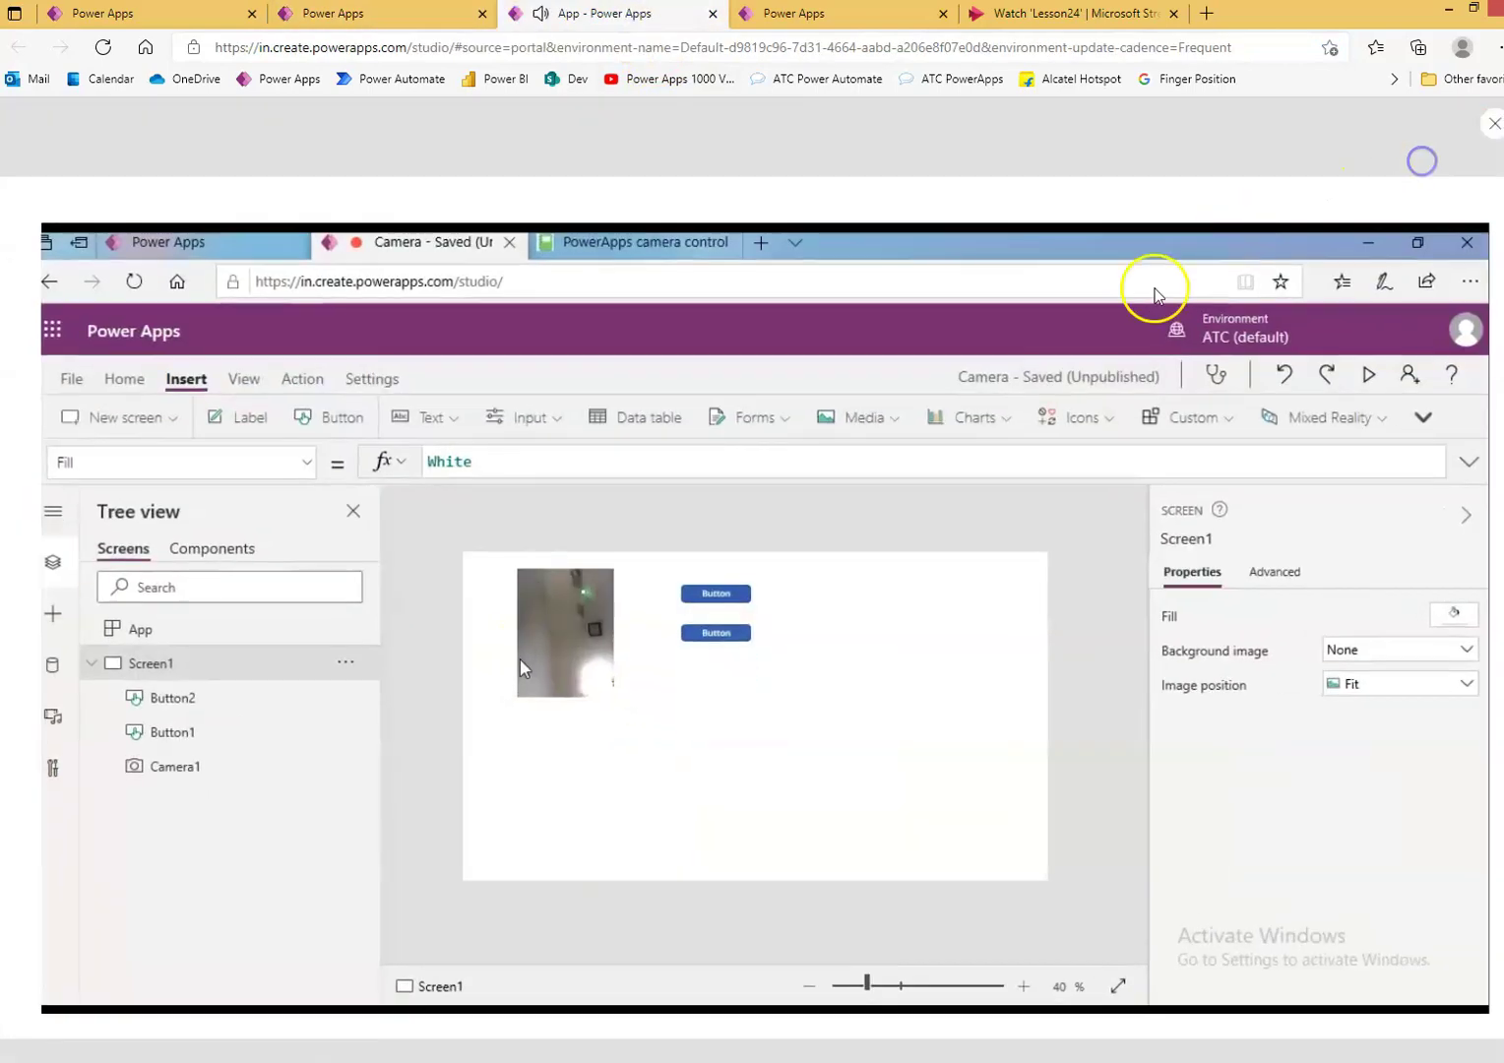